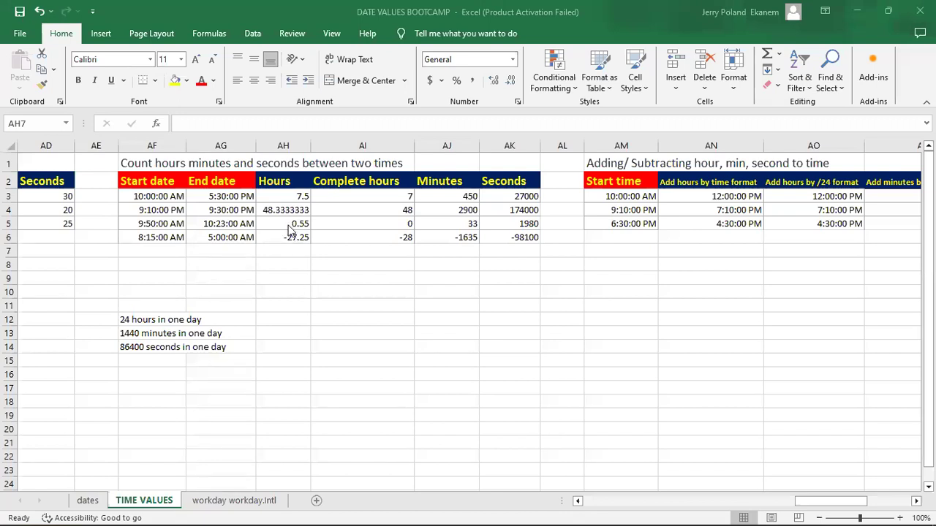
Step: Clear the existing results in rows 4 to 6 of the Hours, Complete hours, Minutes and Seconds columns
click(289, 210)
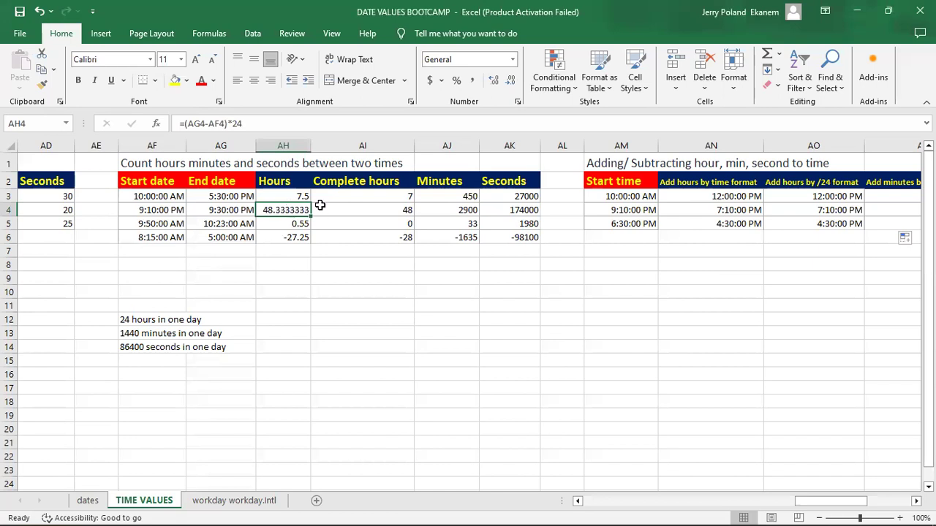
key(F2)
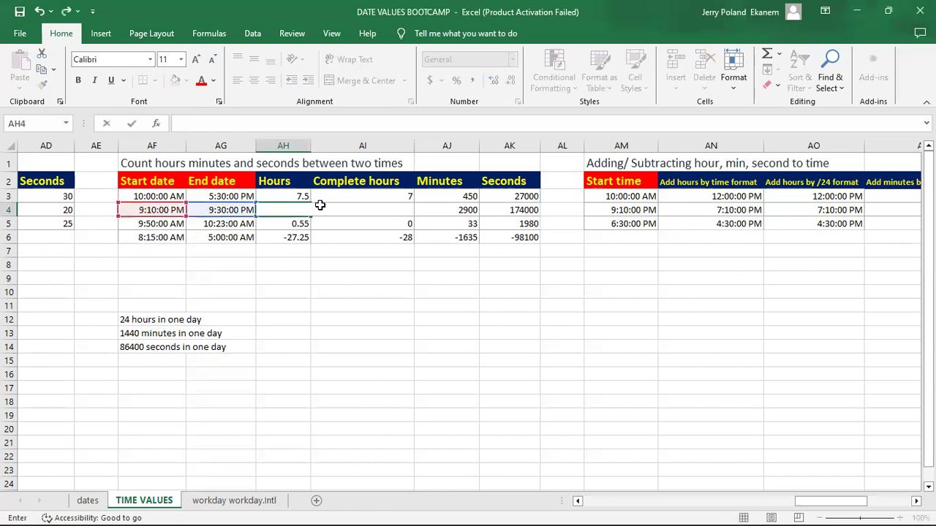
key(Return)
click(285, 211)
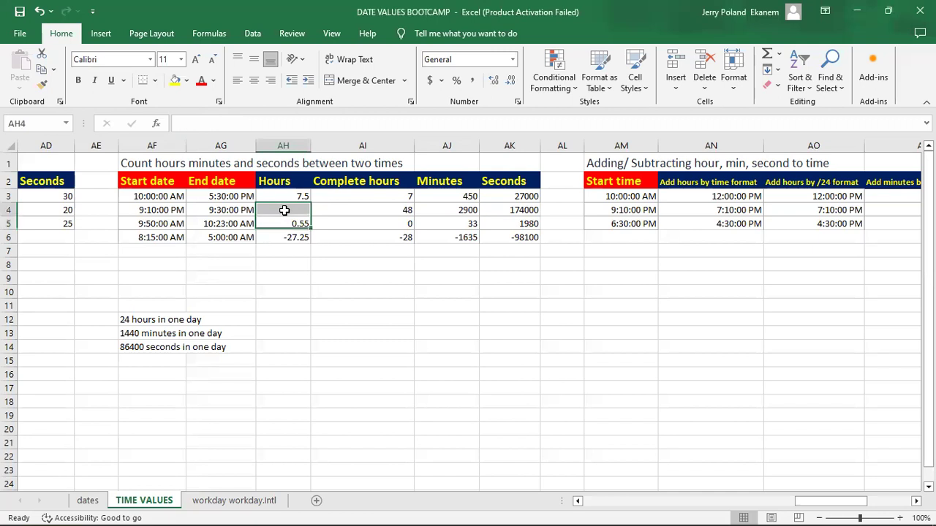
drag(311, 217, 542, 255)
click(402, 237)
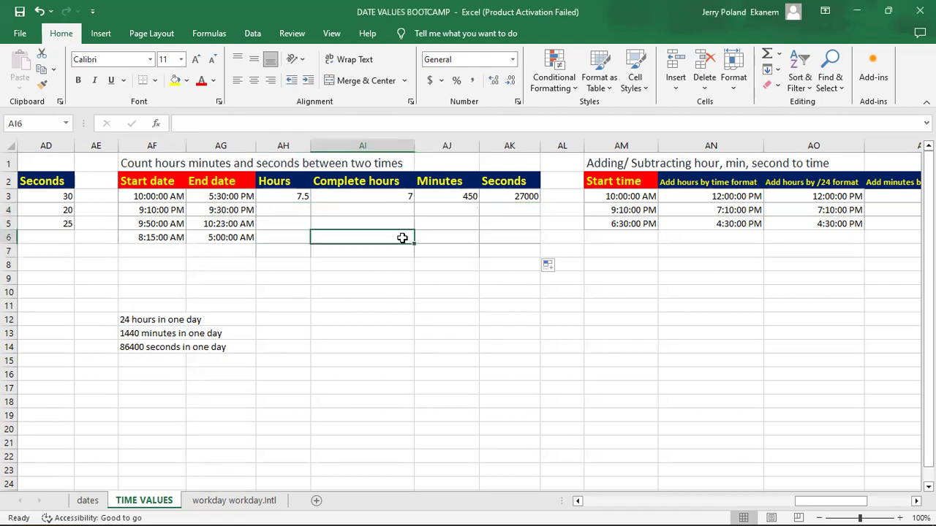
Step: Calculate the hours between the row 4 start and end times in AH4 with =(AG4-AF4)*24
click(289, 208)
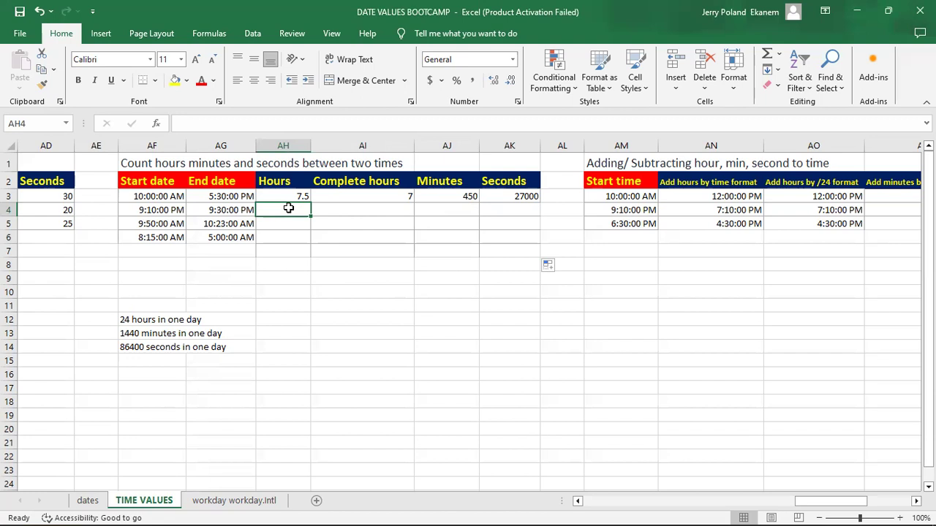
key(Up)
click(289, 209)
text(=)
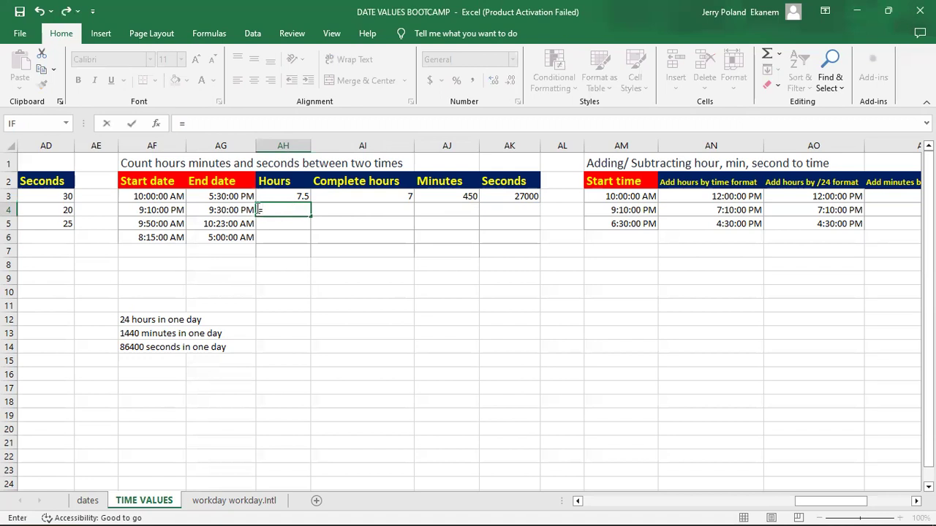
click(234, 210)
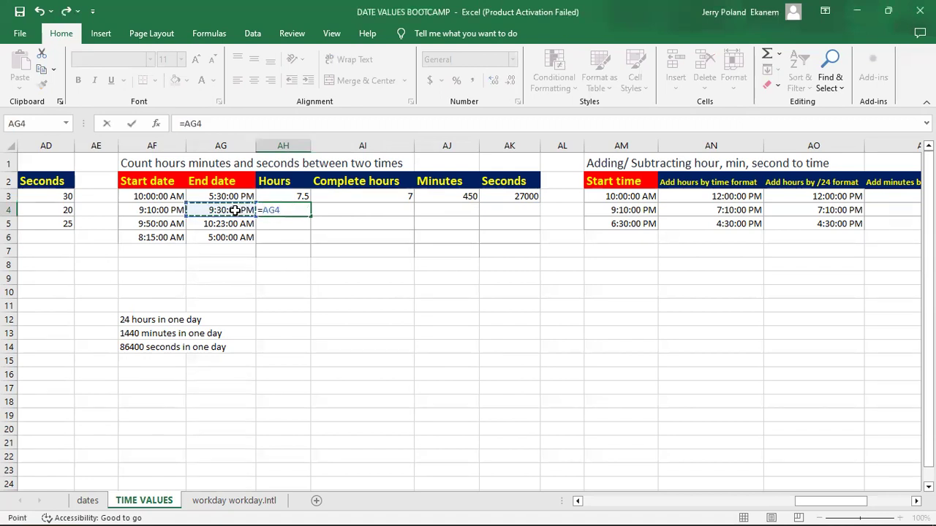
text(-)
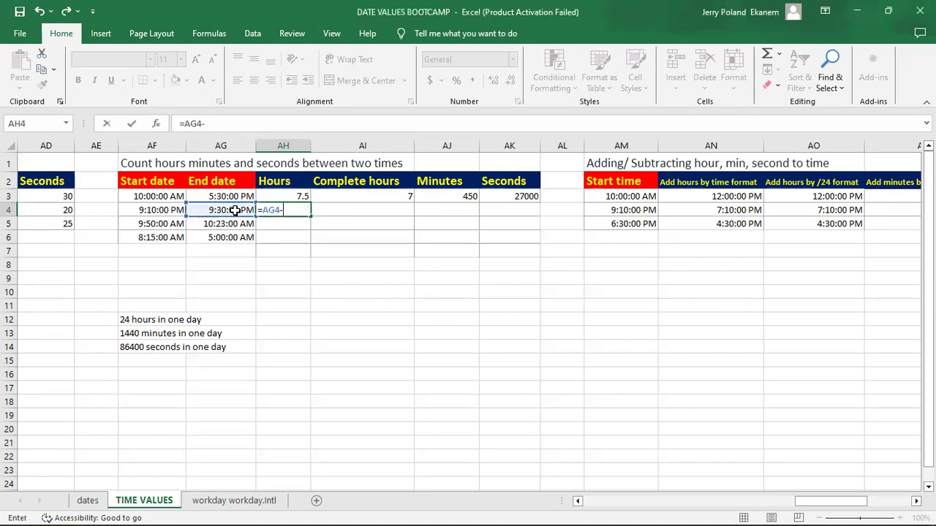
click(160, 210)
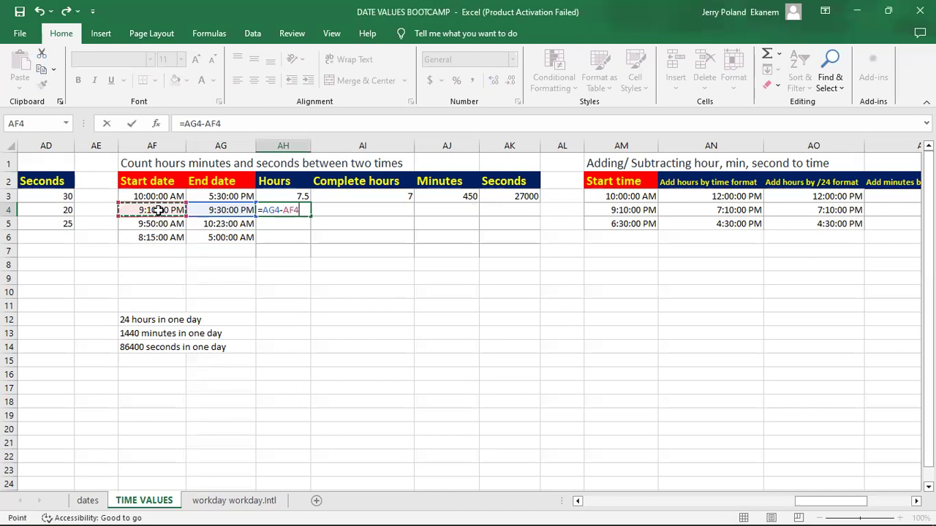
click(264, 210)
text(()
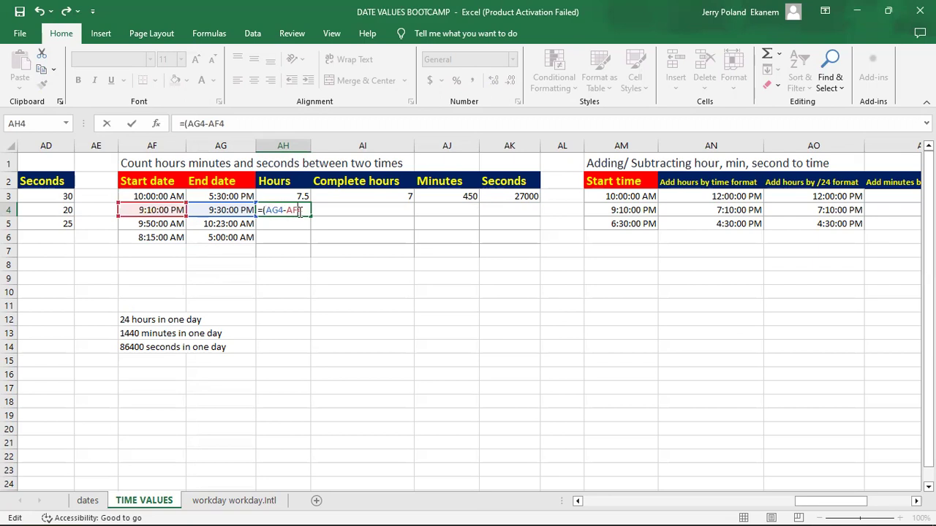
text()*24)
key(Return)
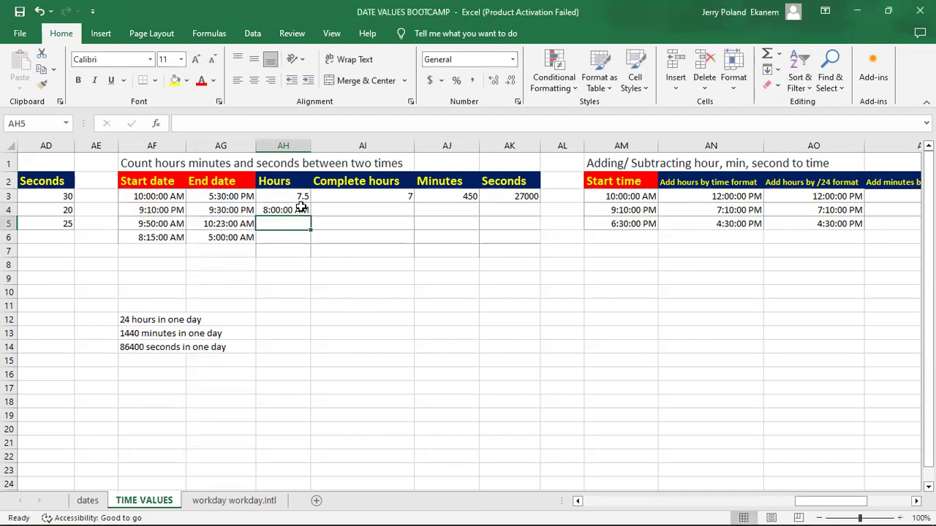
Step: Change the number format of the hours result in AH4 to General
click(287, 210)
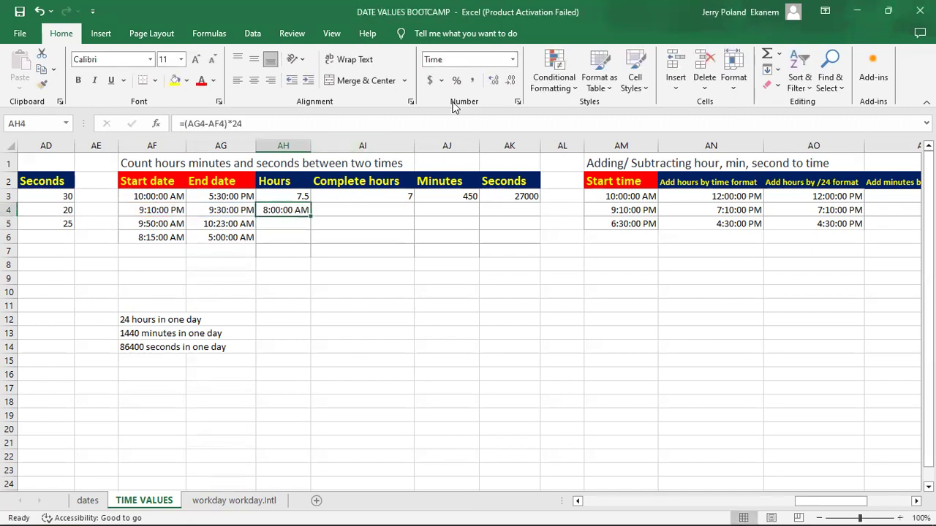
click(513, 62)
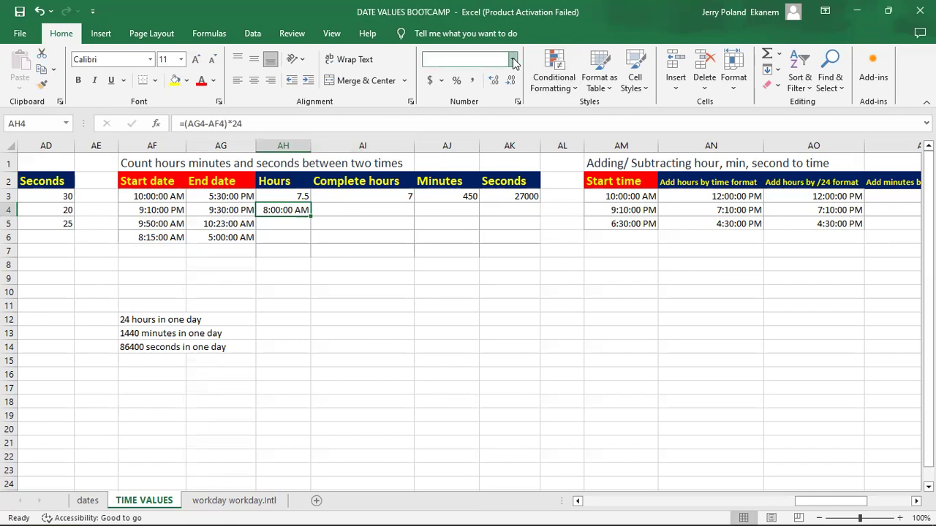
click(499, 93)
click(345, 210)
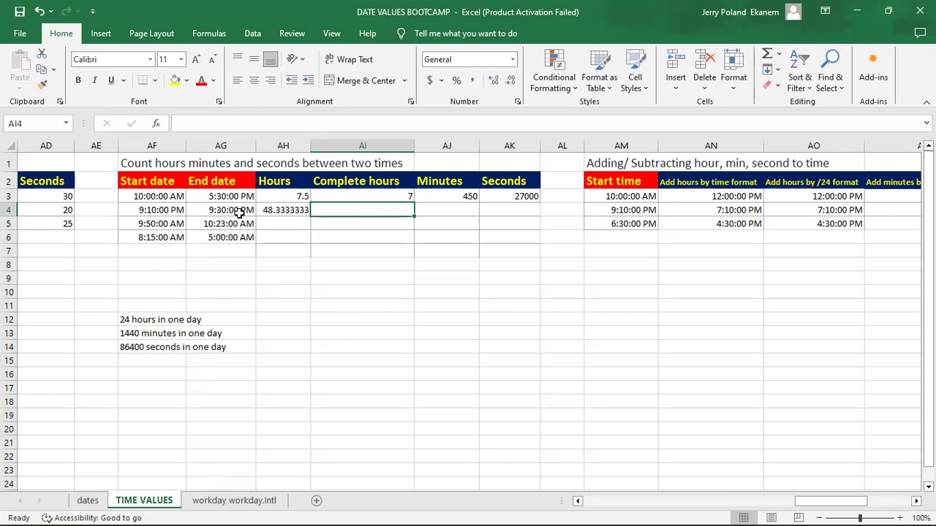
Step: Compare the full date and time values stored in AF4 and AG4, and check the hours formula in AH4
click(176, 209)
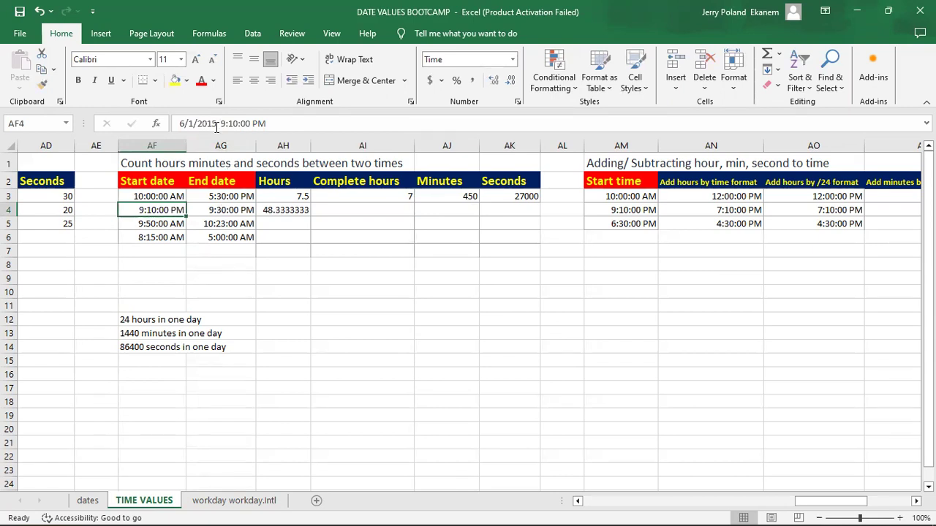
click(219, 208)
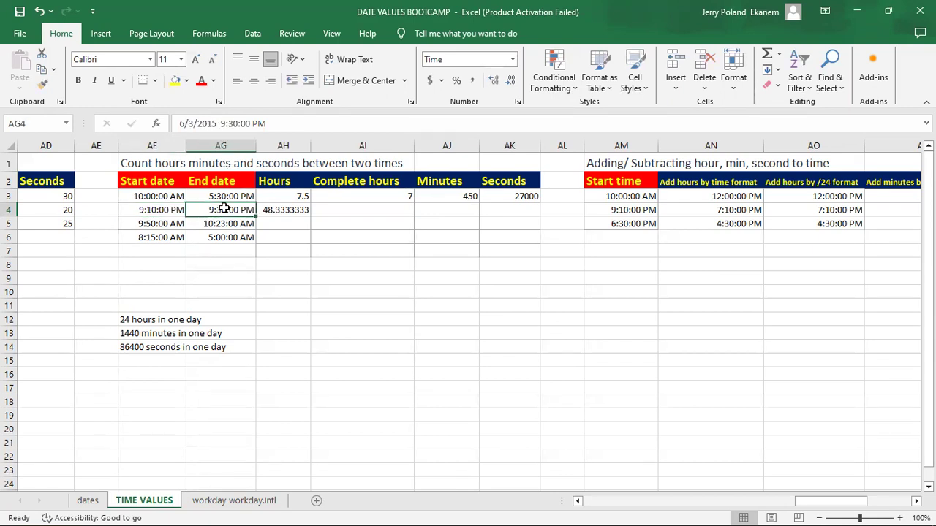
click(168, 212)
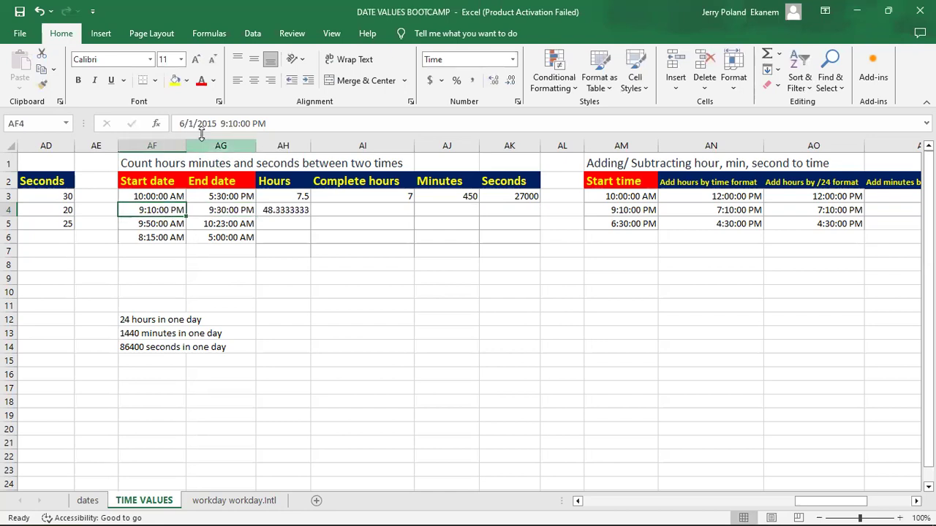
click(231, 212)
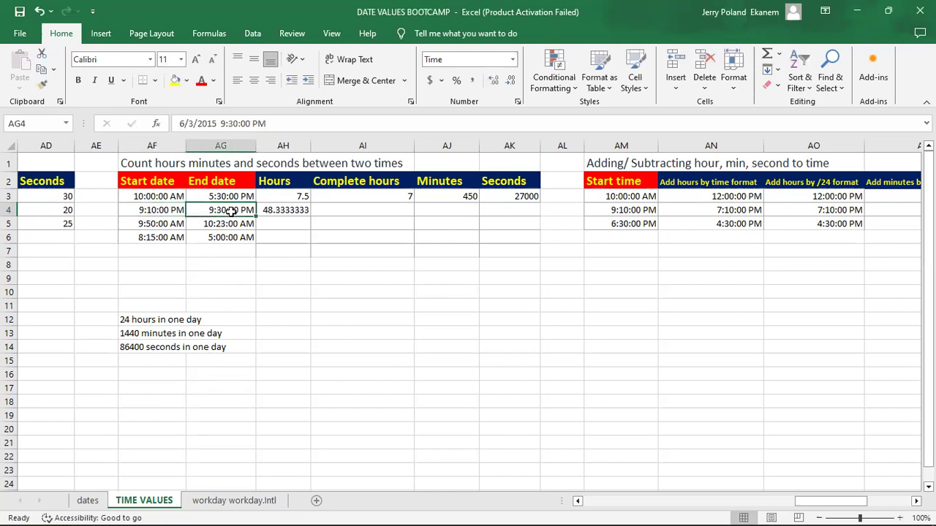
click(164, 210)
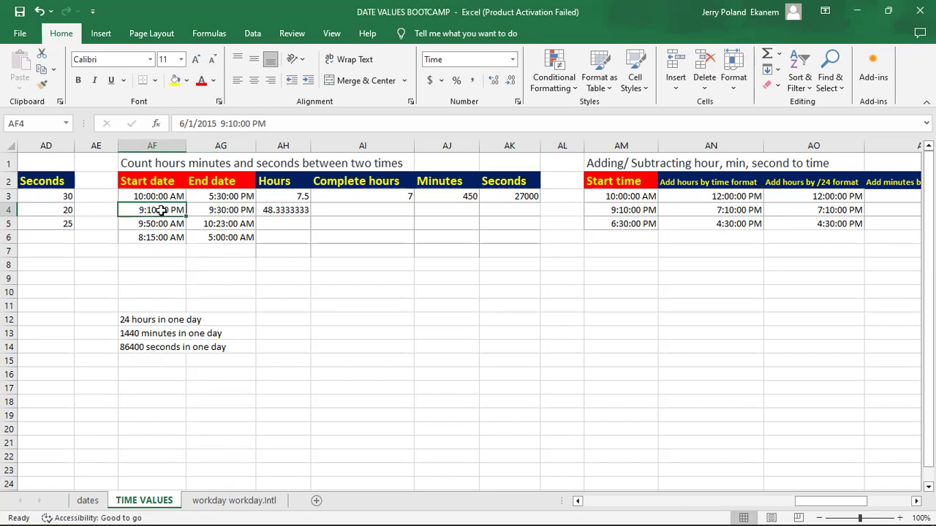
click(293, 210)
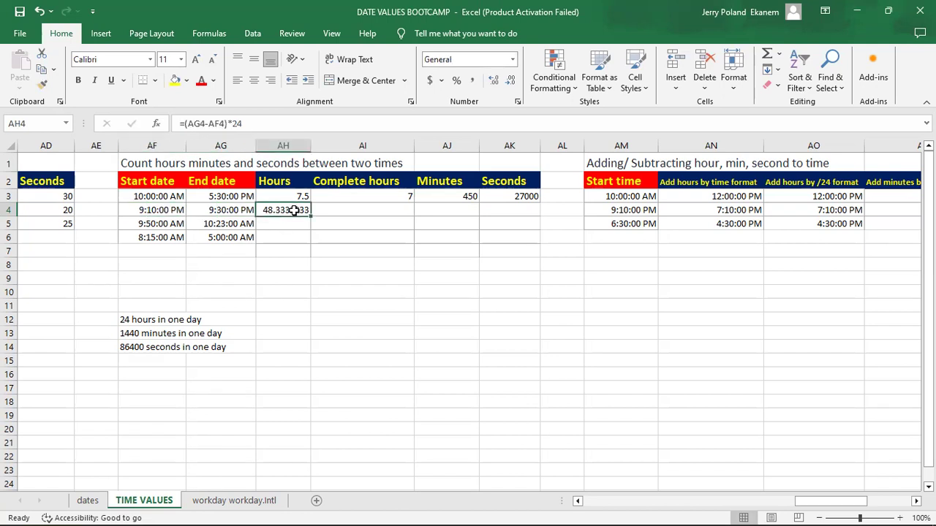
Step: Calculate the complete hours for row 4 in AI4 with =INT((AG4-AF4)*24)
click(381, 209)
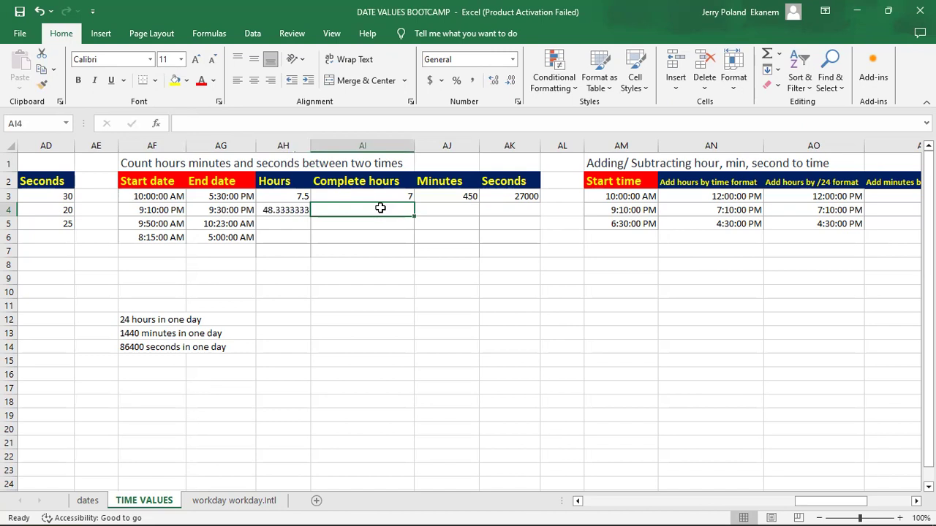
text(=)
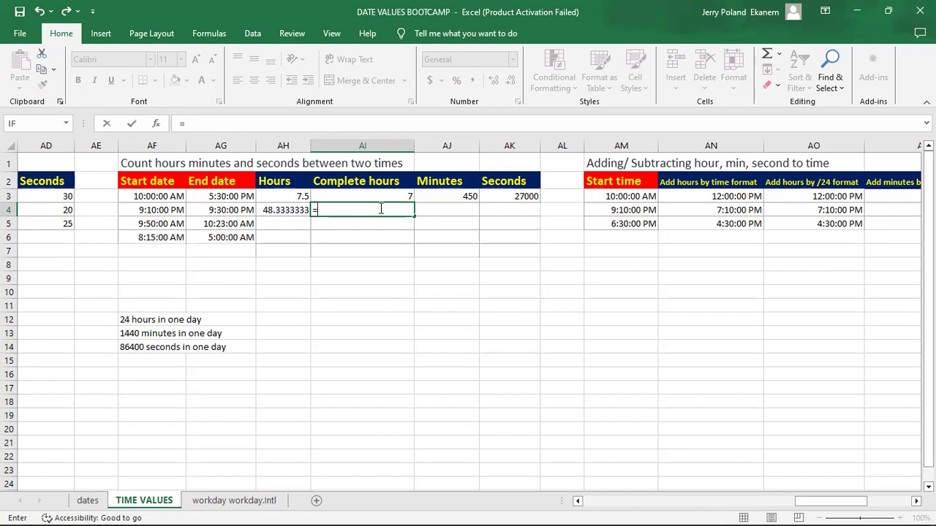
text(int)
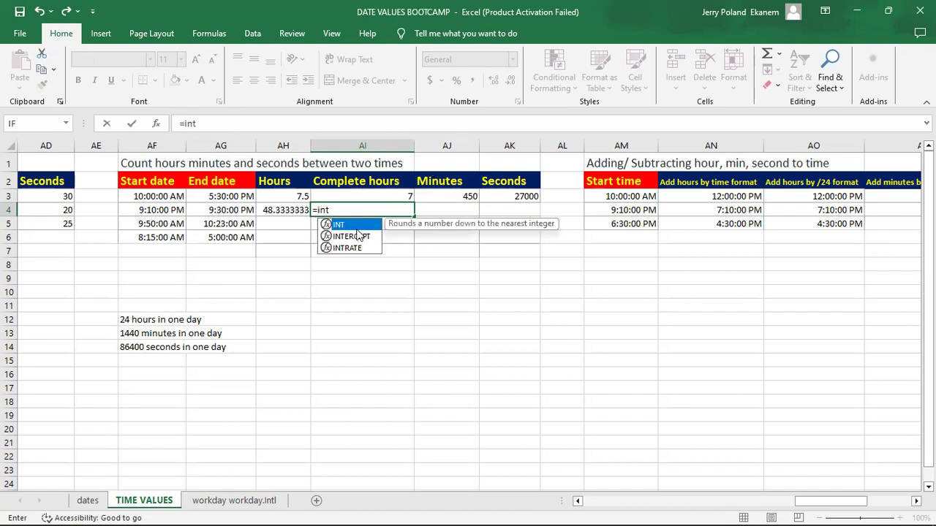
double_click(356, 226)
text((()
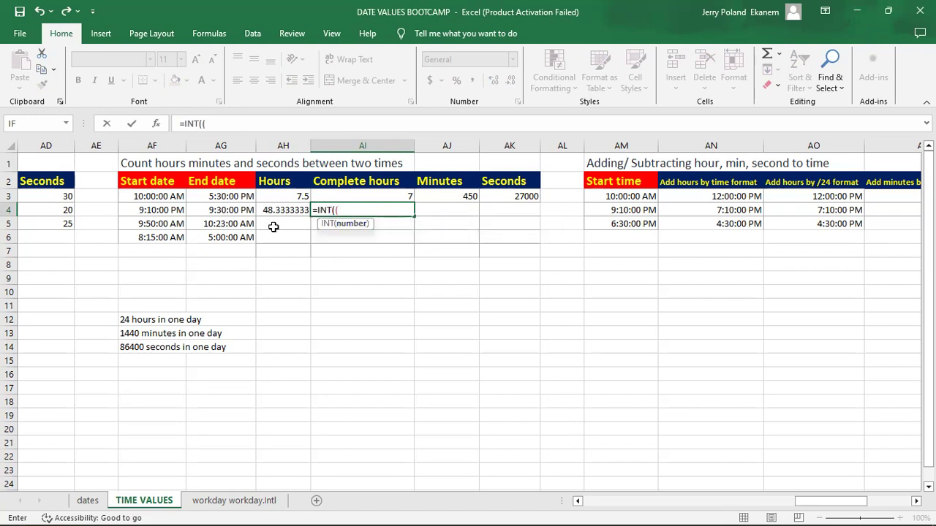
click(231, 209)
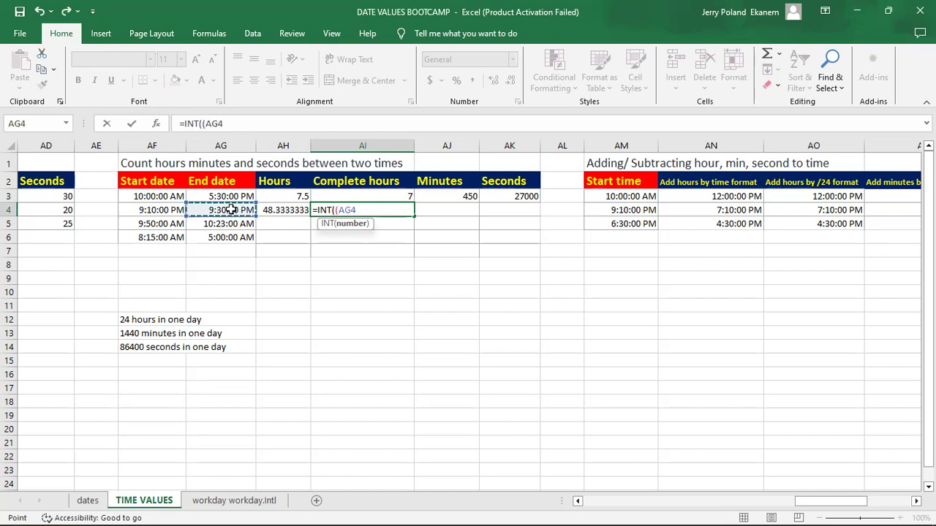
text(-)
click(156, 210)
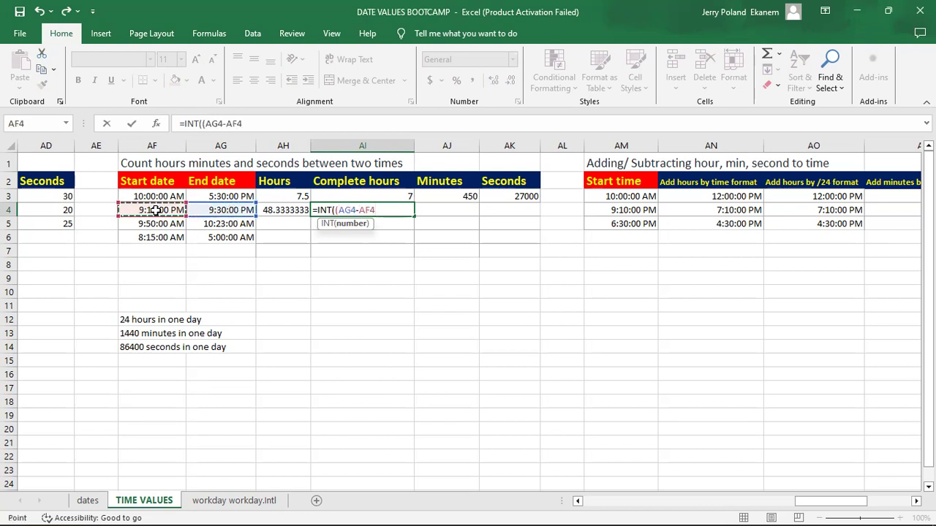
text()*24))
key(Return)
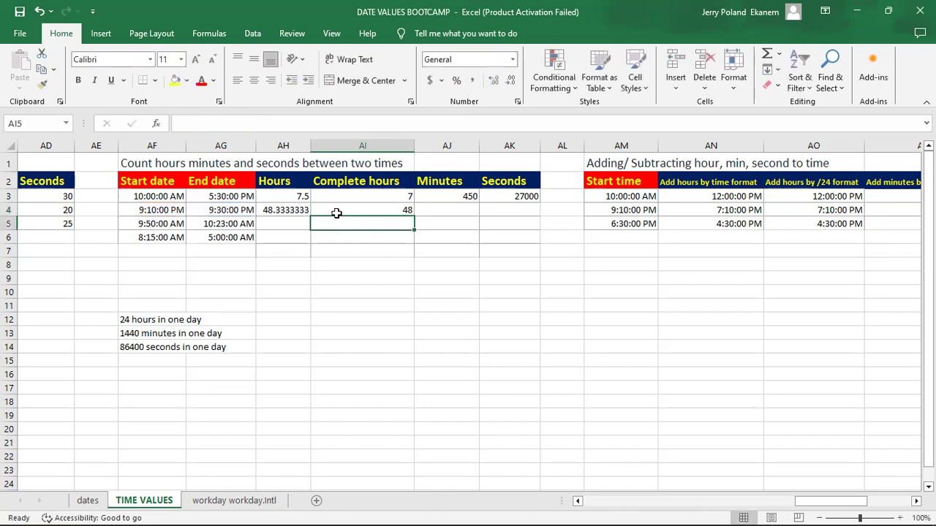
Step: Calculate the minutes between the row 4 times in AJ4 with =INT((AG4-AF4)*1440)
click(452, 209)
text(=)
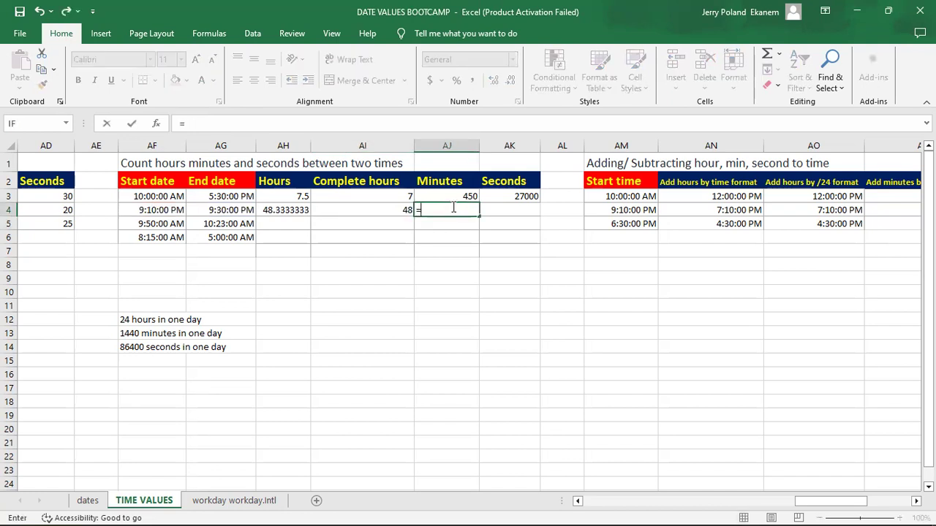
text(int)
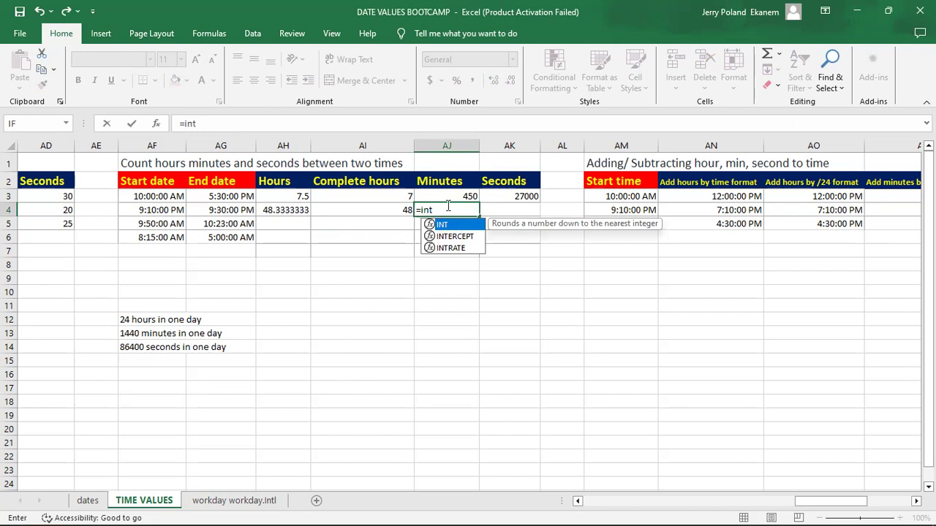
key(Tab)
text(()
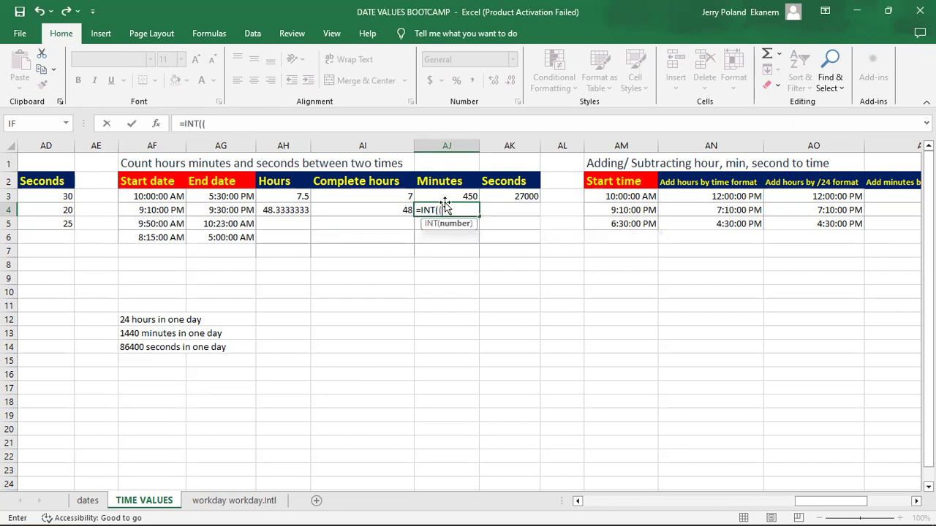
click(239, 211)
text(-)
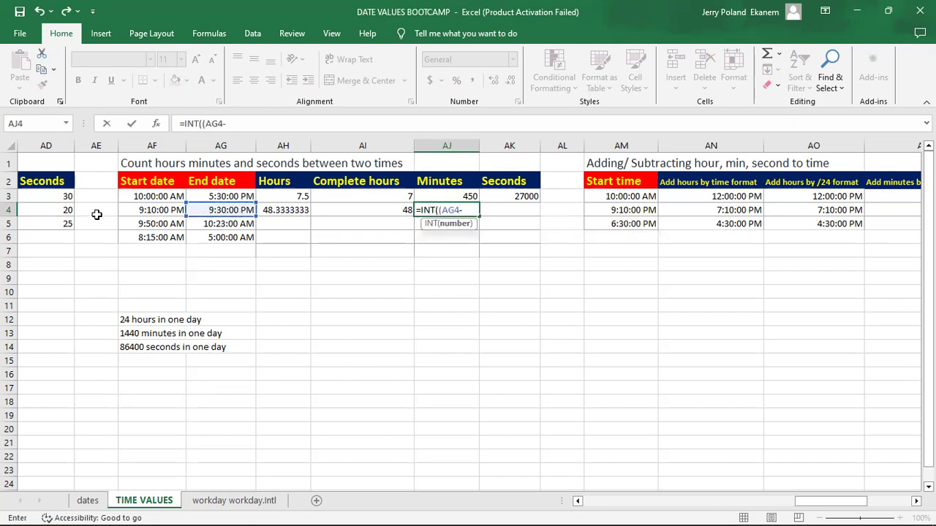
click(152, 210)
text()*)
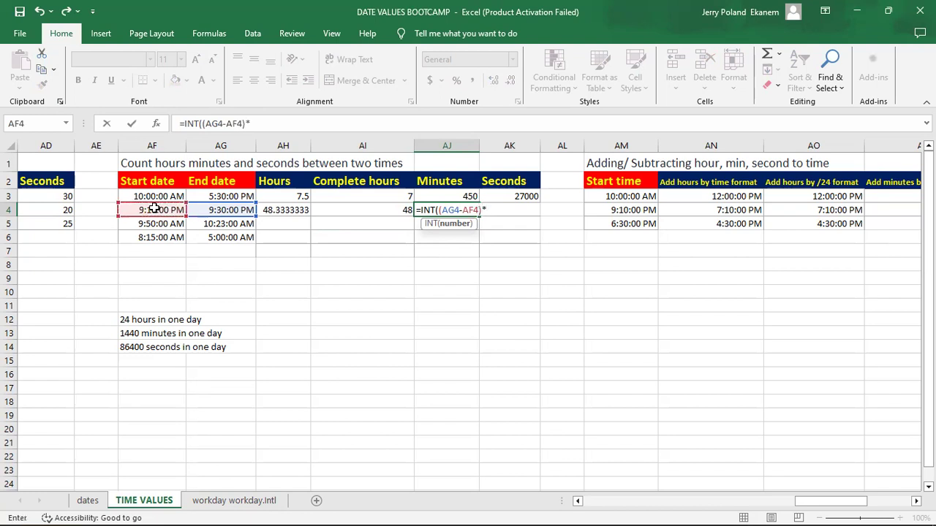
text(1440))
key(Return)
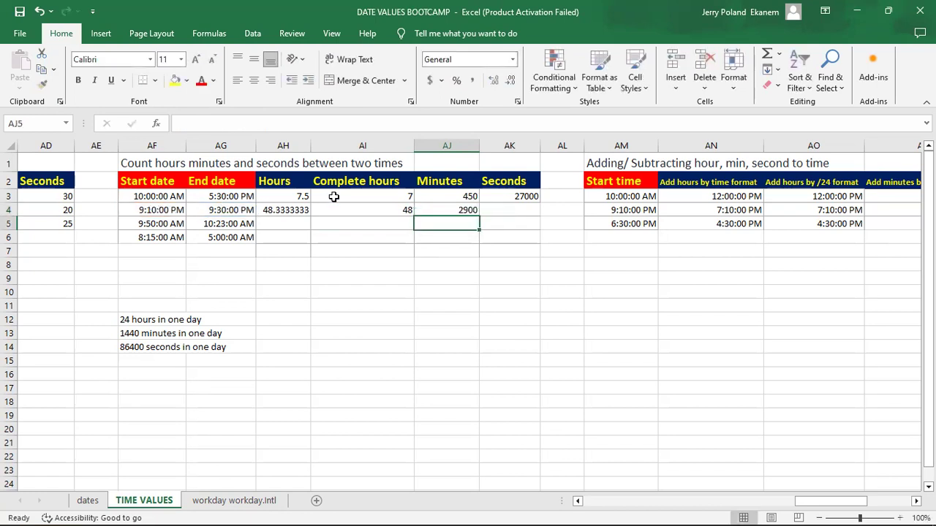
Step: Calculate the seconds between the row 4 times in AK4 with =INT((AG4-AF4)*86400)
click(516, 209)
text(=i)
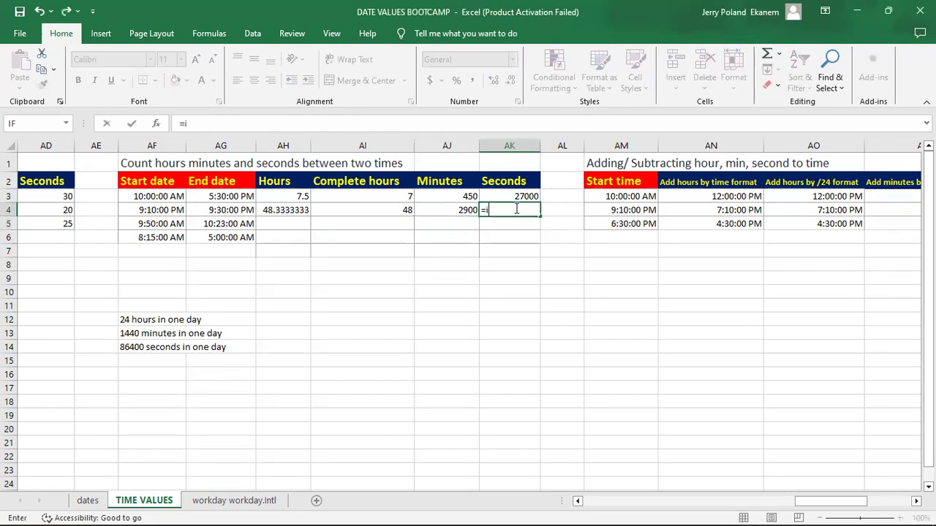
text(nt)
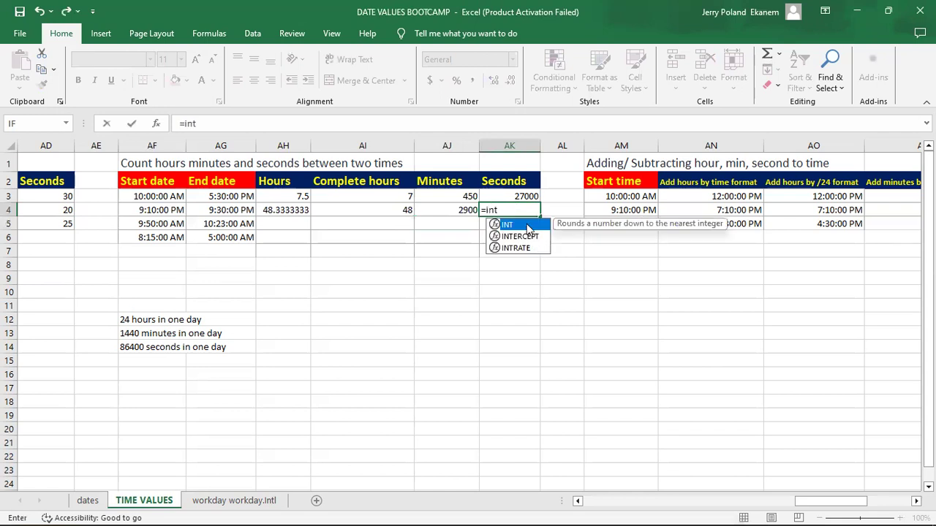
double_click(528, 225)
text((()
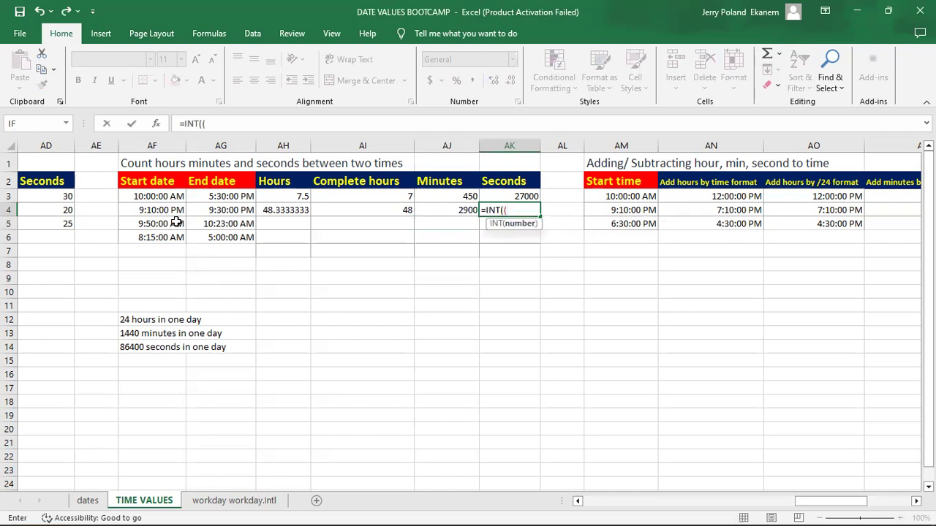
click(242, 210)
text(-)
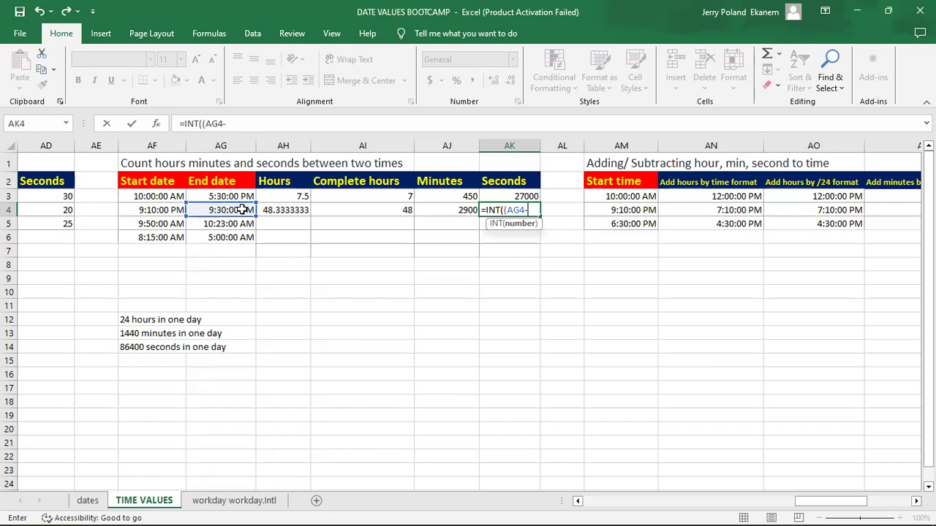
click(146, 209)
text()*)
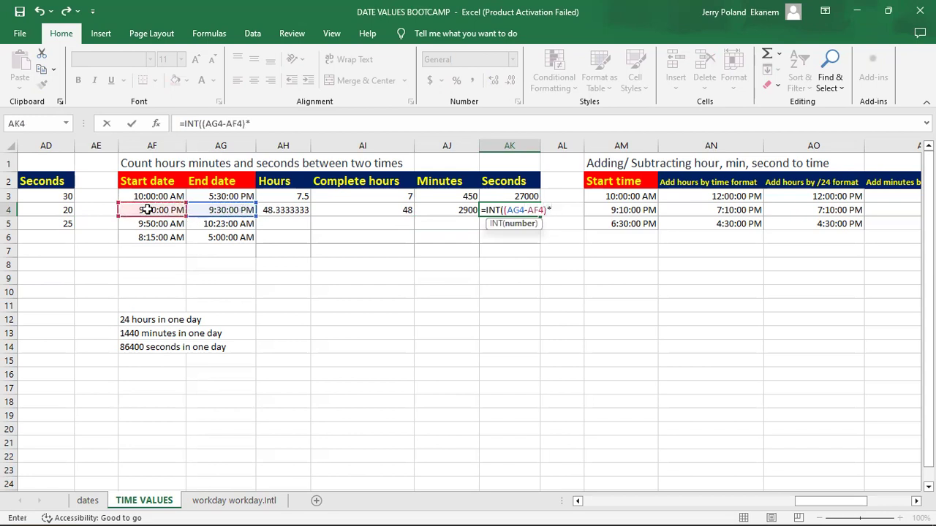
text(86400))
key(Return)
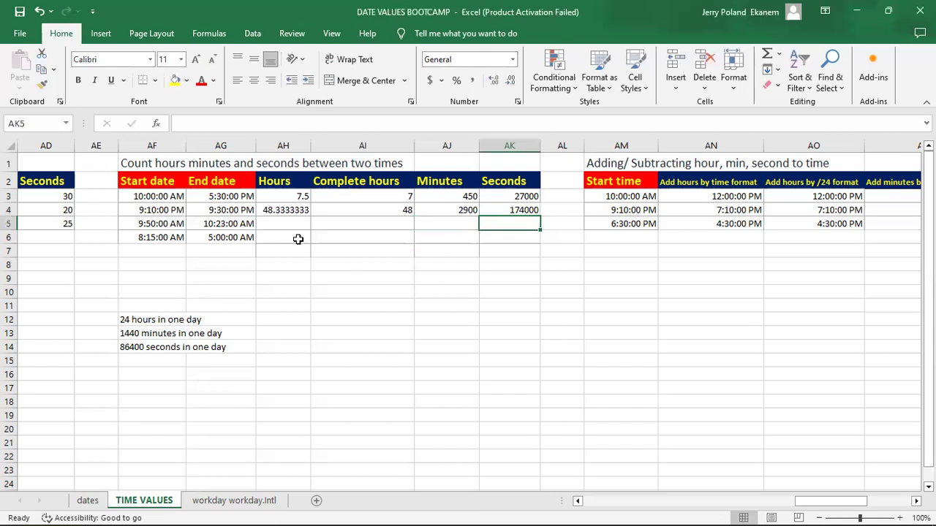
Step: Fill the row 4 formulas in AH4:AK4 down through row 6
click(288, 210)
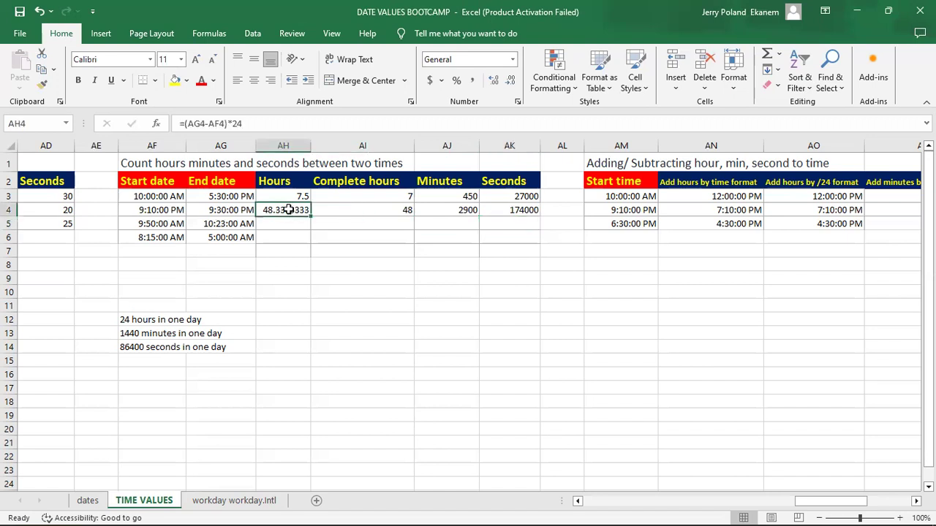
drag(288, 210, 543, 242)
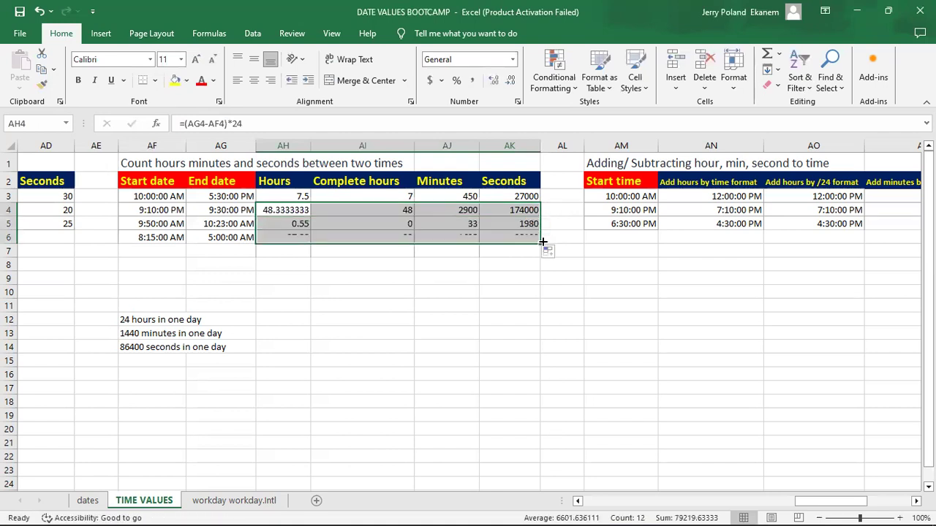
click(477, 237)
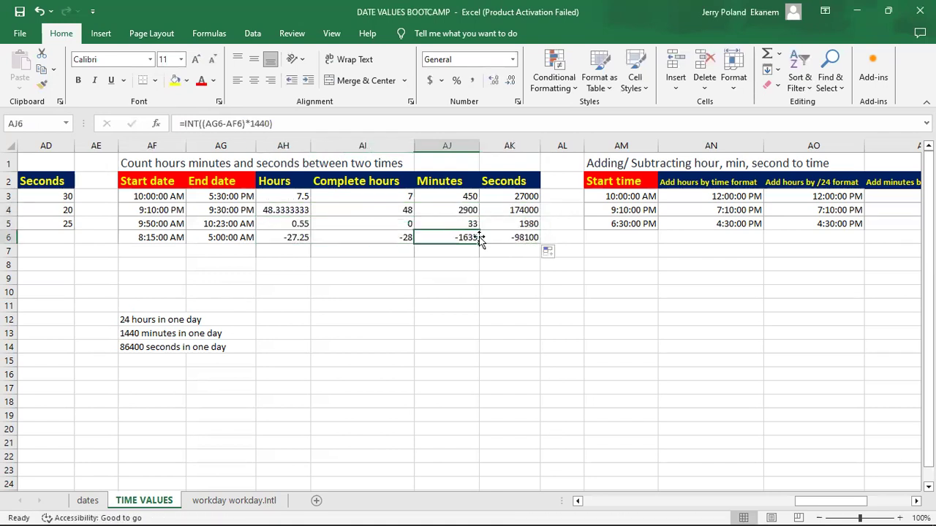
Step: Check the hours formulas in row 6 and compare the full start and end dates stored in AF6 and AG6
click(337, 236)
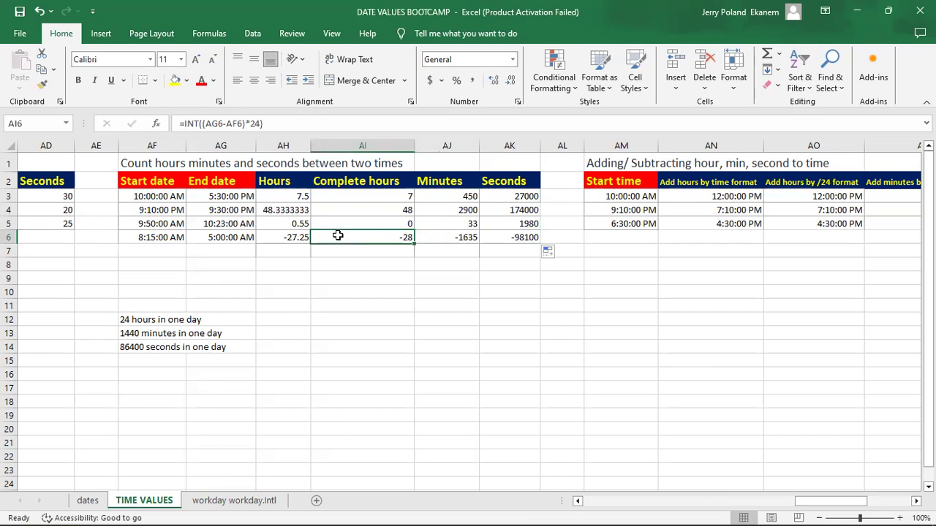
click(292, 238)
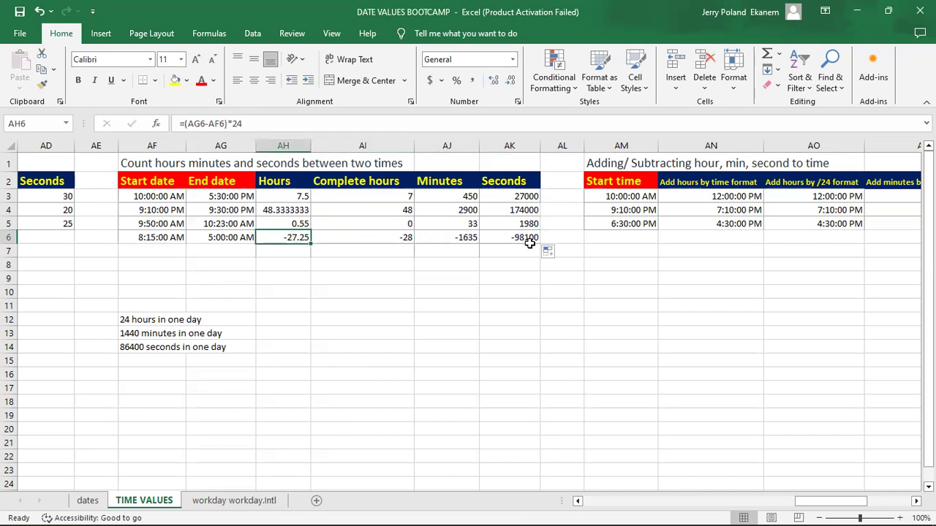
click(227, 235)
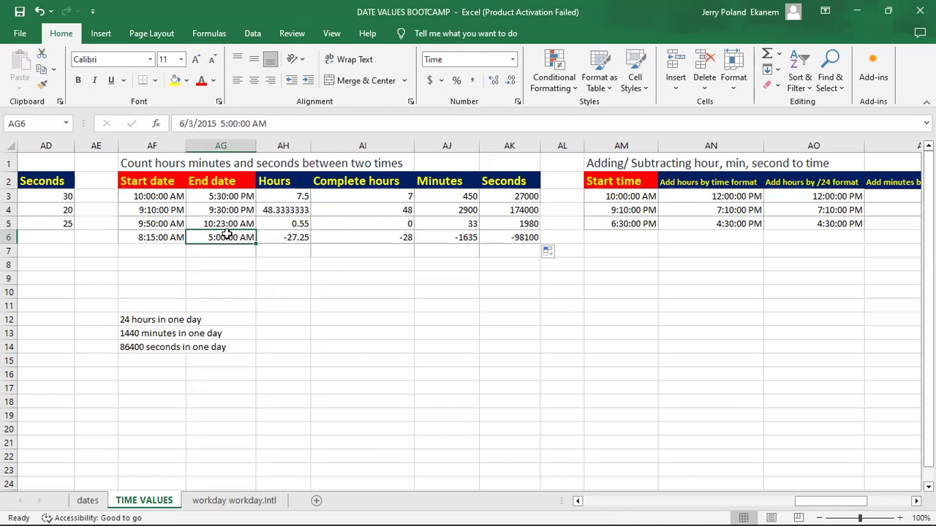
key(Left)
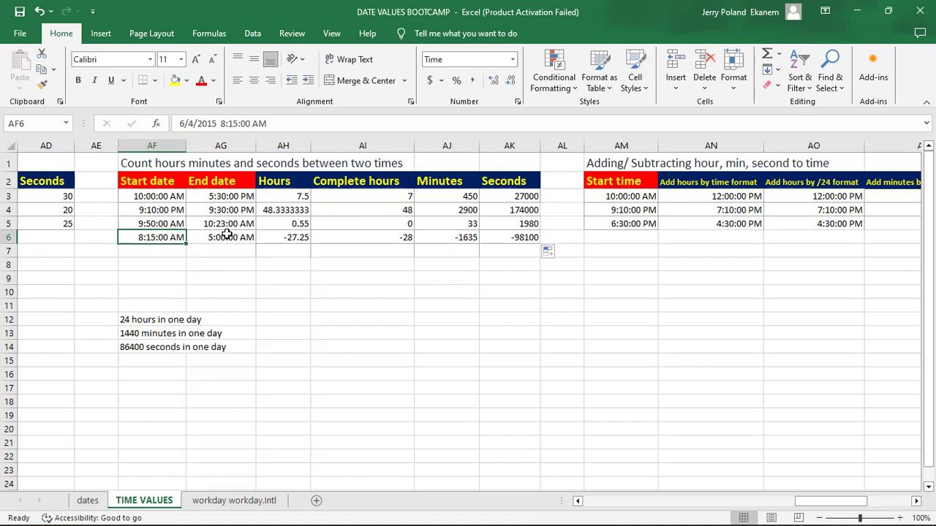
key(Right)
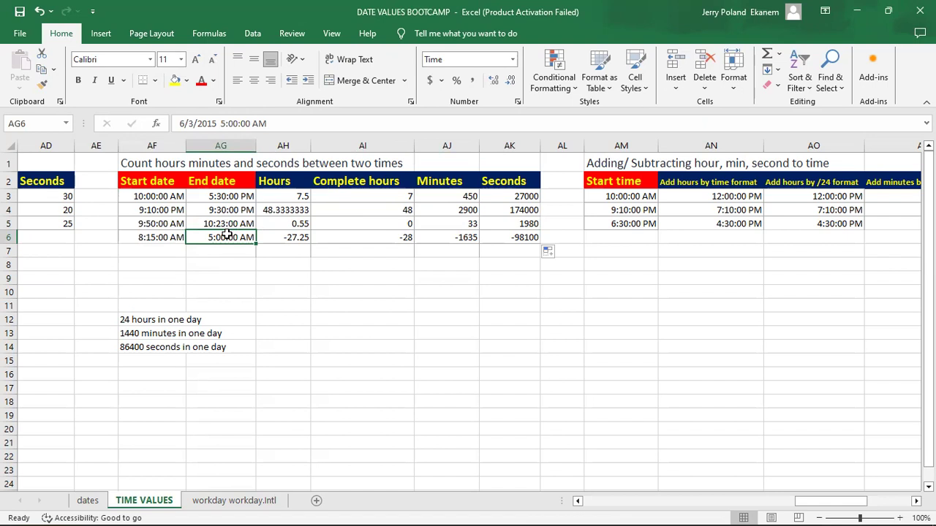
key(Left)
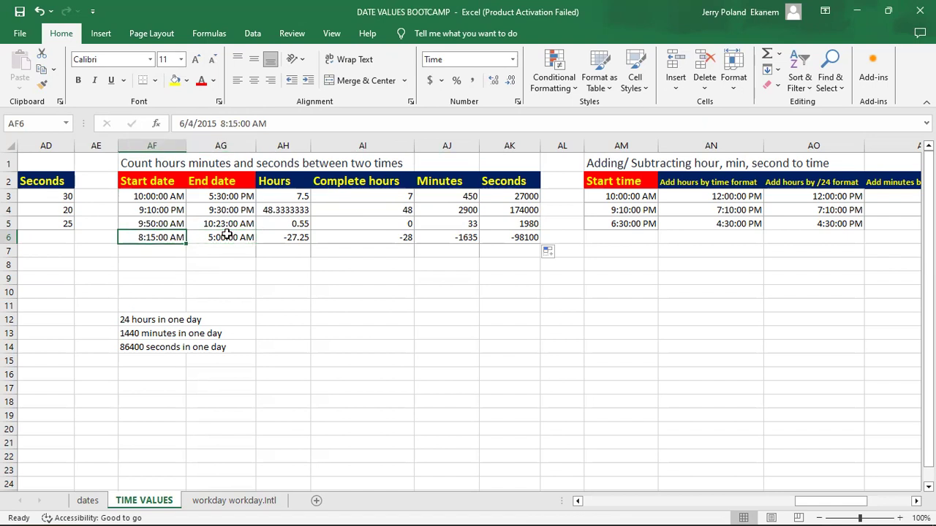
key(Right)
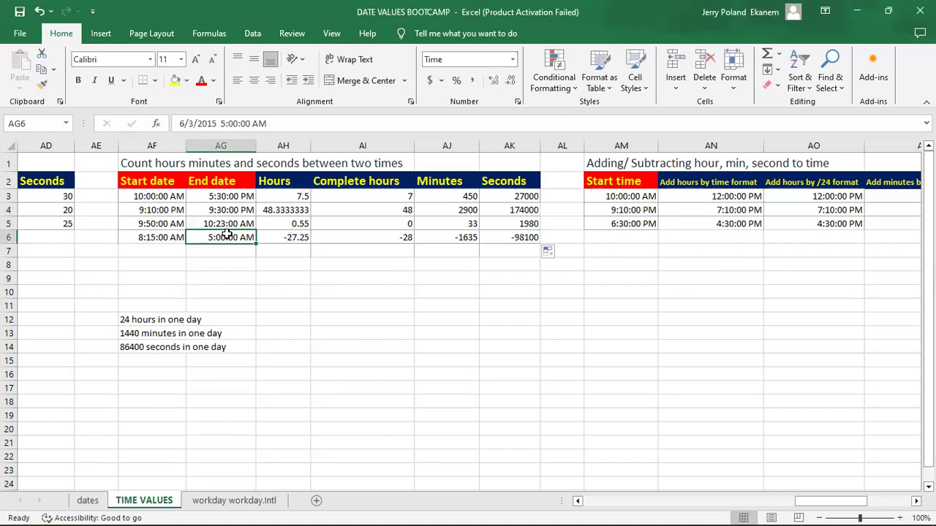
key(Right)
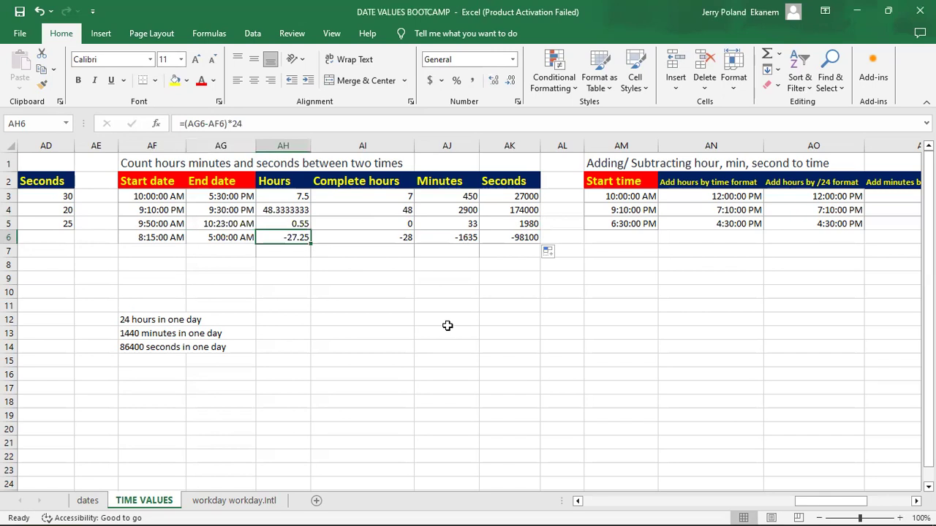
Step: Clear the existing results from AN3:AS6 in the Adding/Subtracting hour, min, second to time table
drag(813, 505, 859, 508)
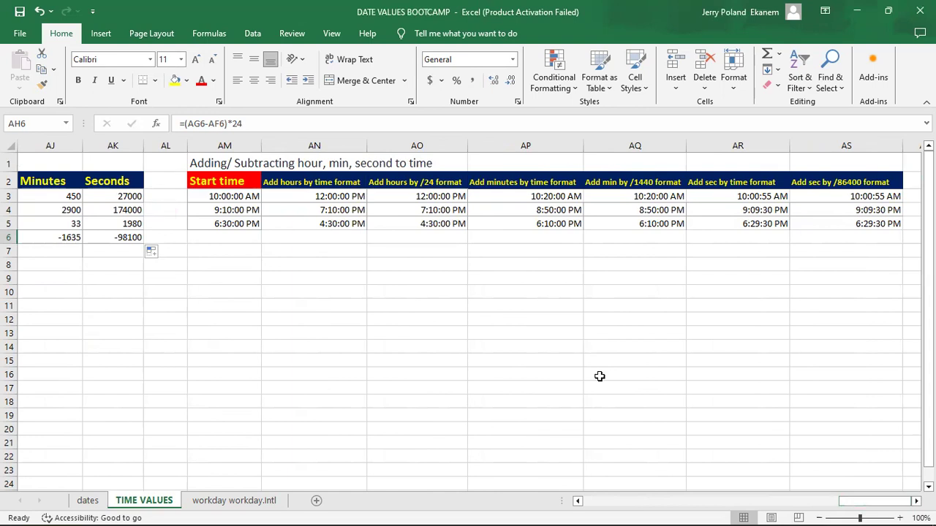
click(222, 194)
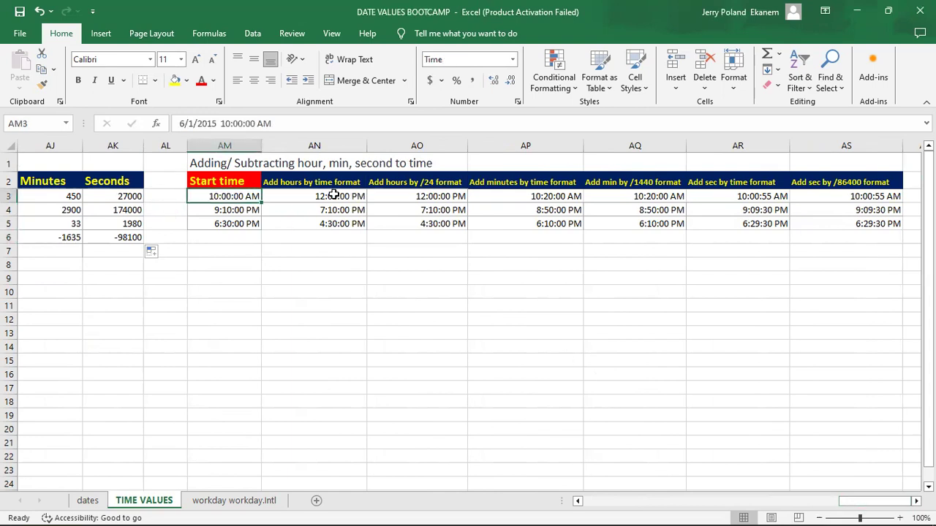
click(333, 194)
key(BackSpace)
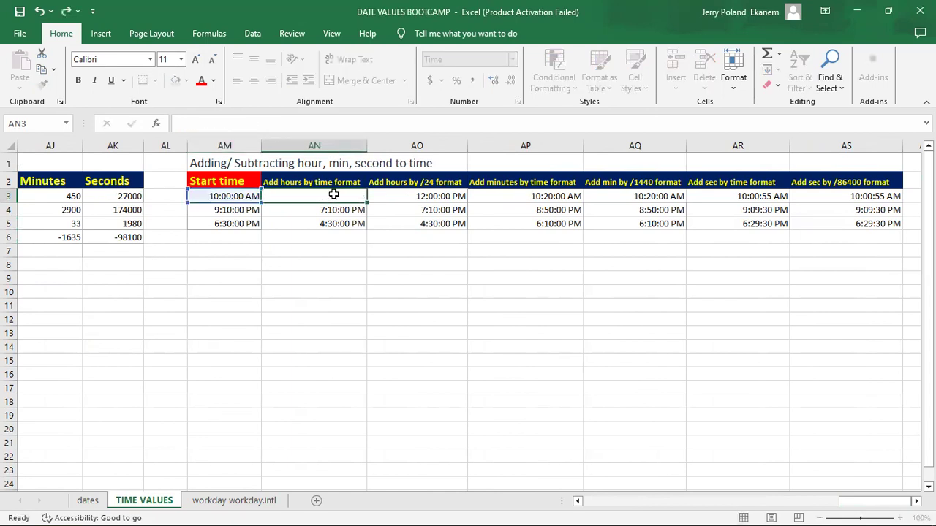
key(Return)
click(333, 194)
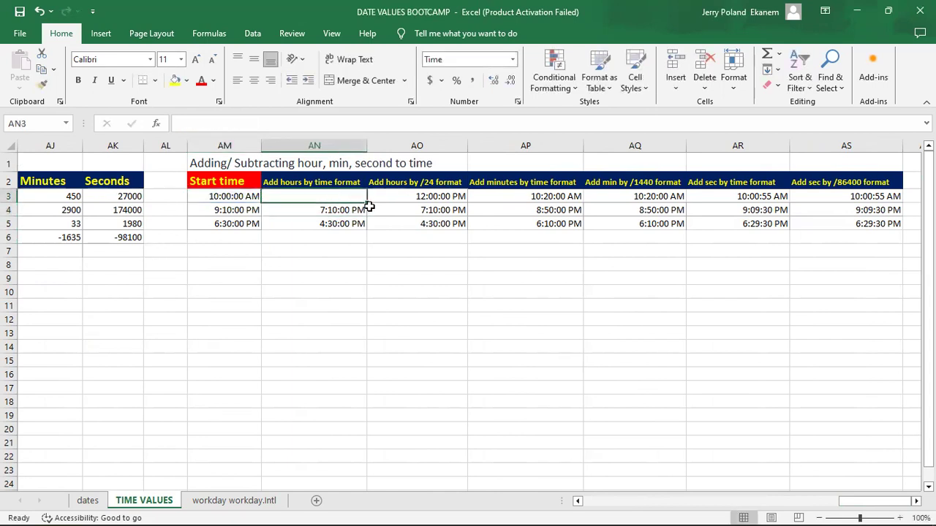
drag(366, 203, 443, 207)
drag(842, 194, 911, 242)
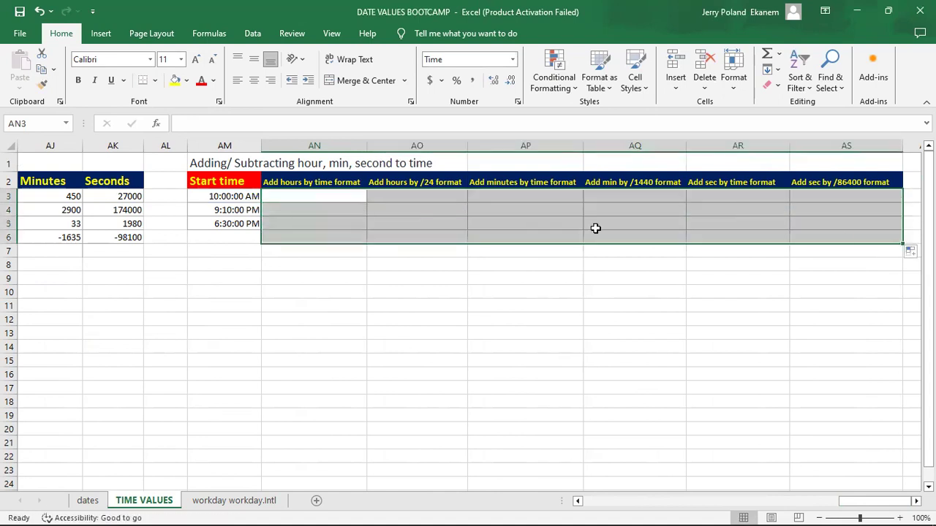
click(342, 201)
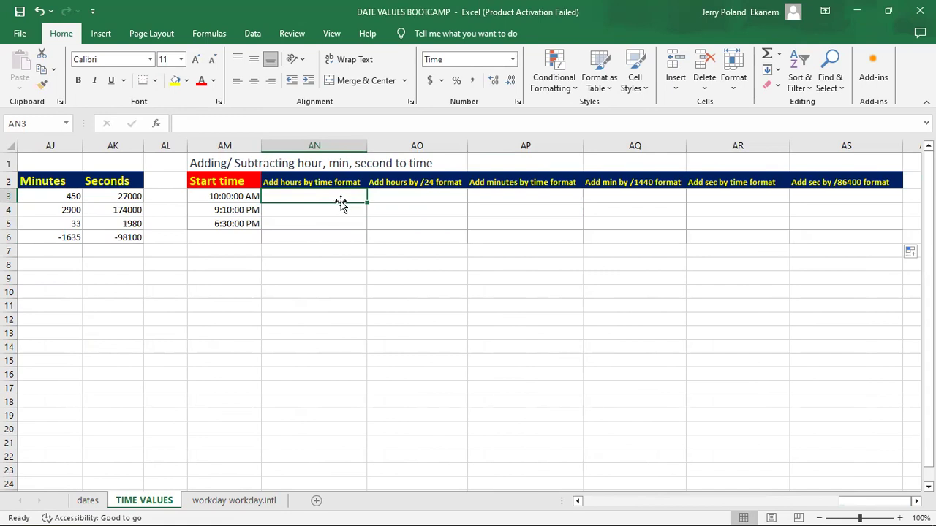
Step: Add two hours to the AM3 start time in AN3 with =AM3+TIME(2,0,0)
click(333, 223)
click(316, 197)
text(=)
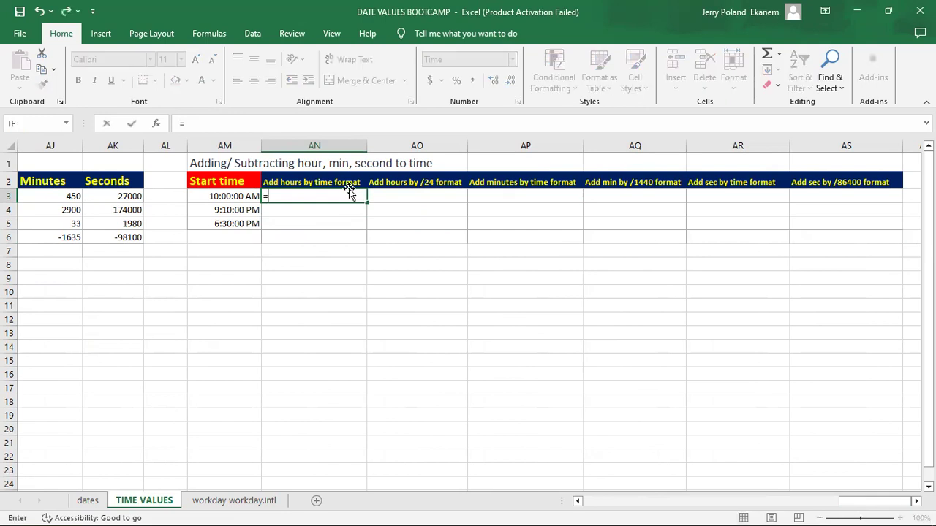
click(214, 197)
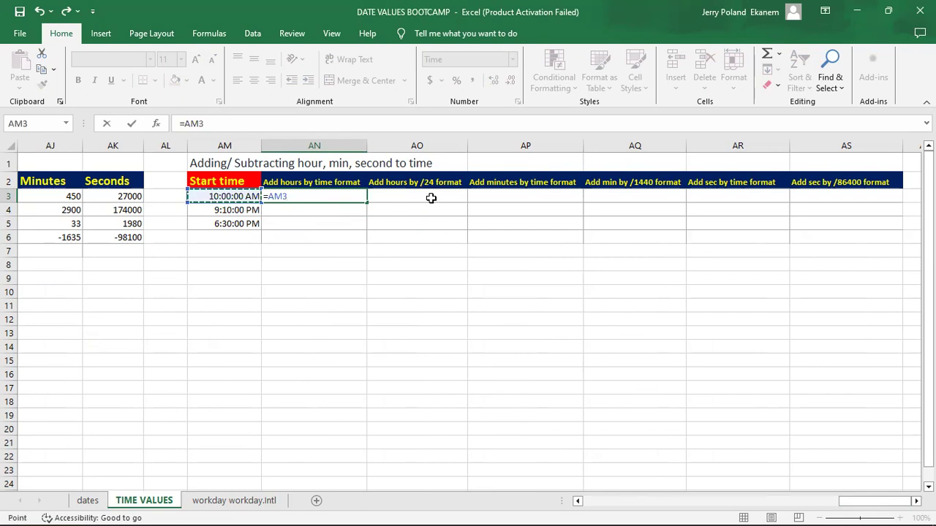
text(+t)
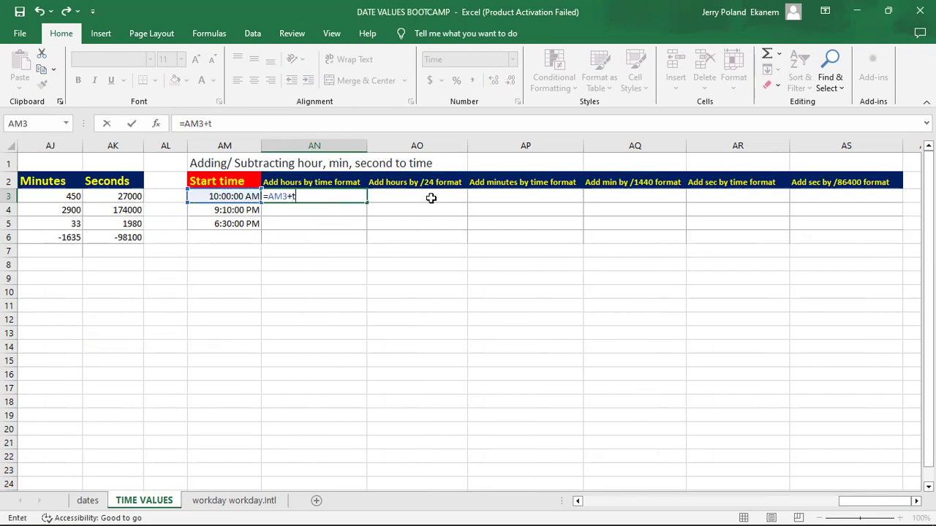
text(i)
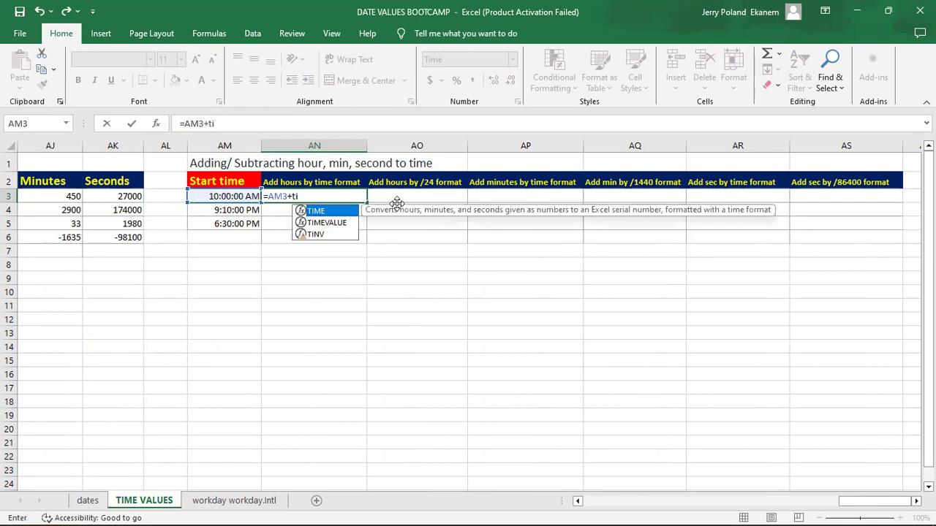
double_click(342, 211)
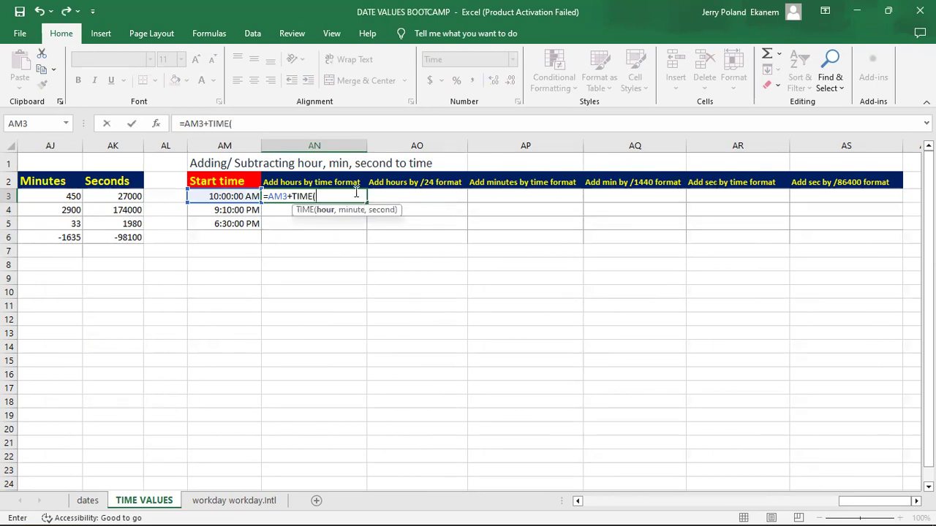
text(2,0)
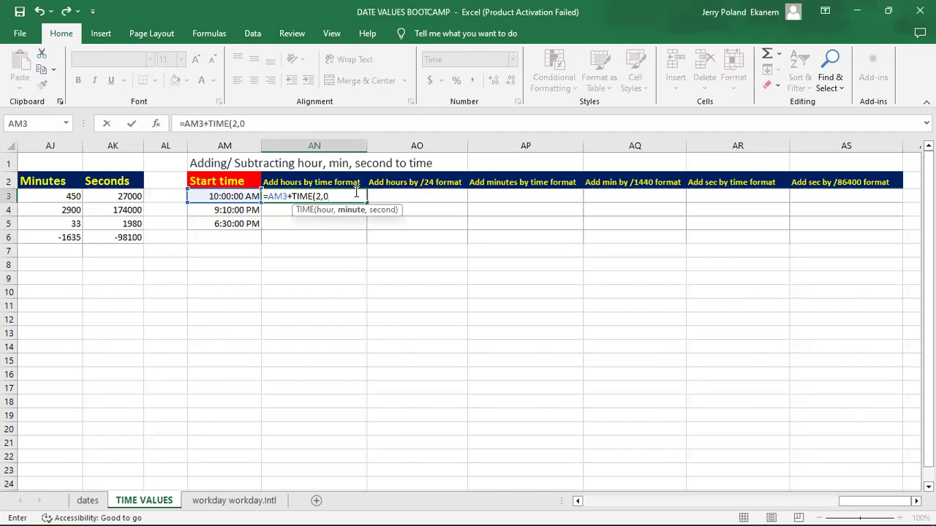
text(,0))
key(Return)
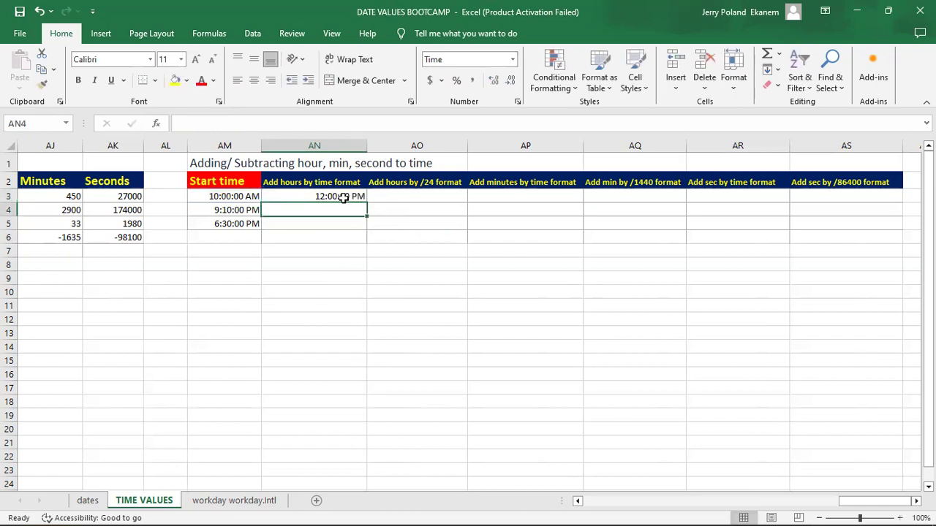
Step: Add two hours to the AM3 start time in AO3 by the /24 method with =AM3+(2/24)
click(427, 196)
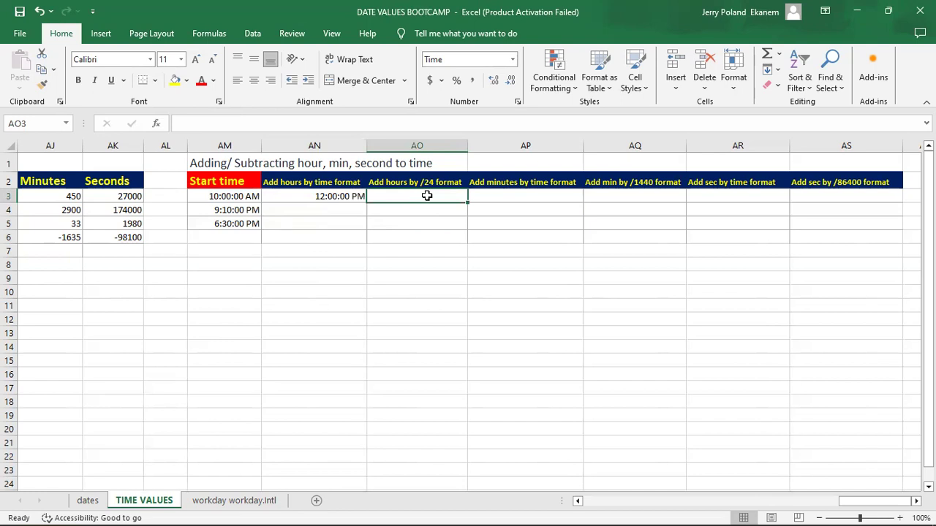
text(=)
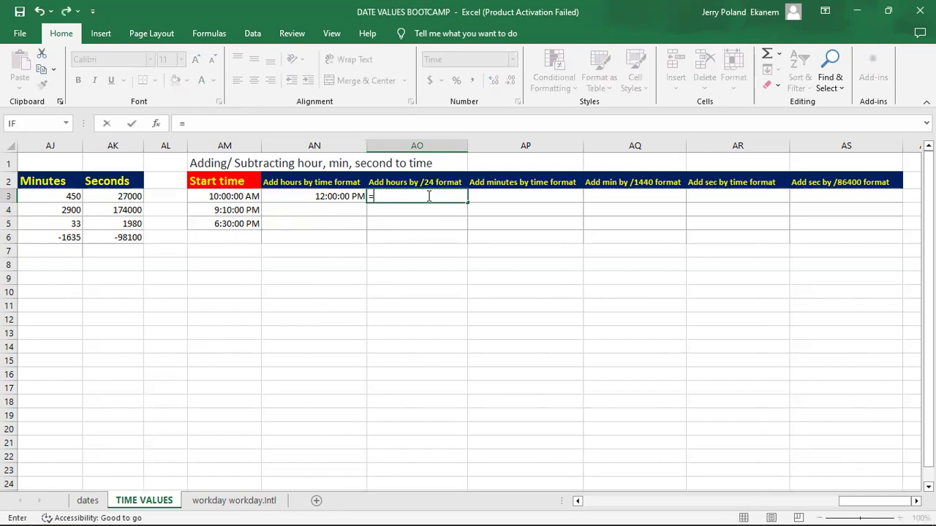
click(241, 196)
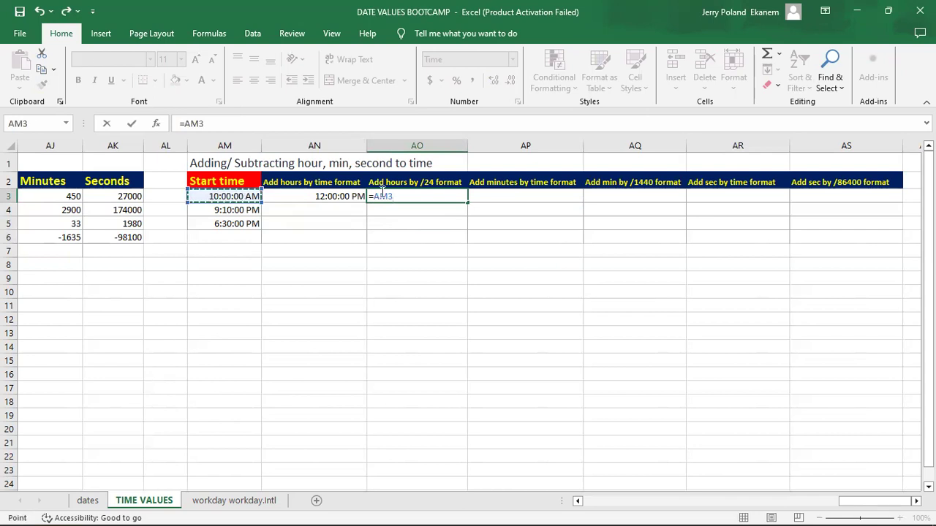
text(+(2)
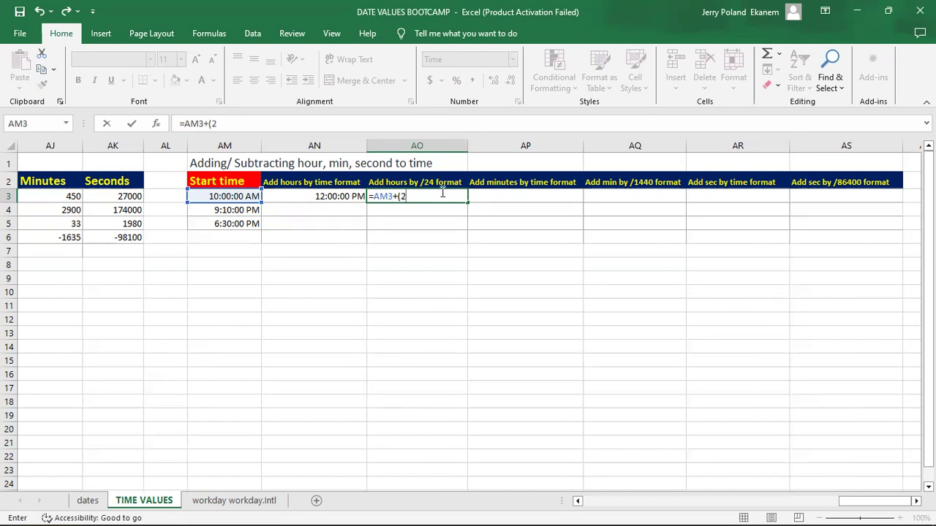
text(/24))
key(Return)
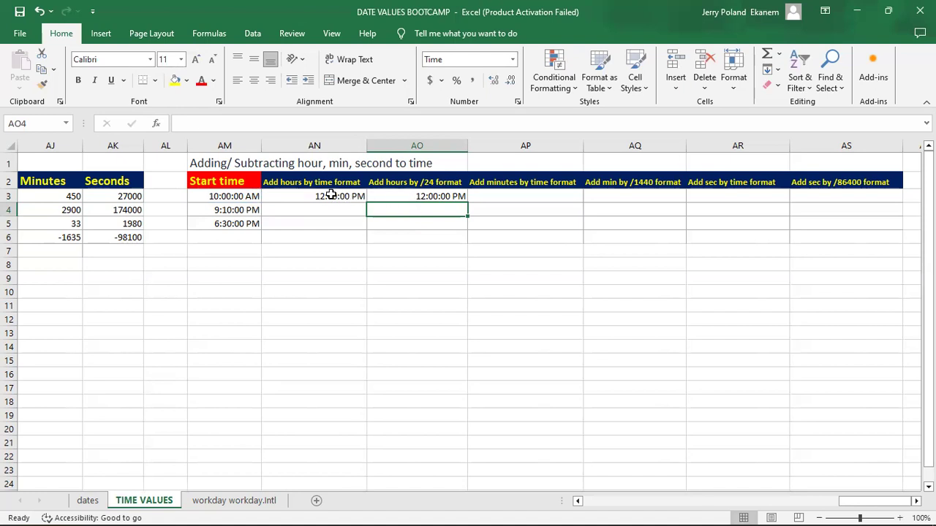
Step: Add 20 minutes to the AM3 start time in AP3 with =AM3+TIME(0,20,0)
click(428, 194)
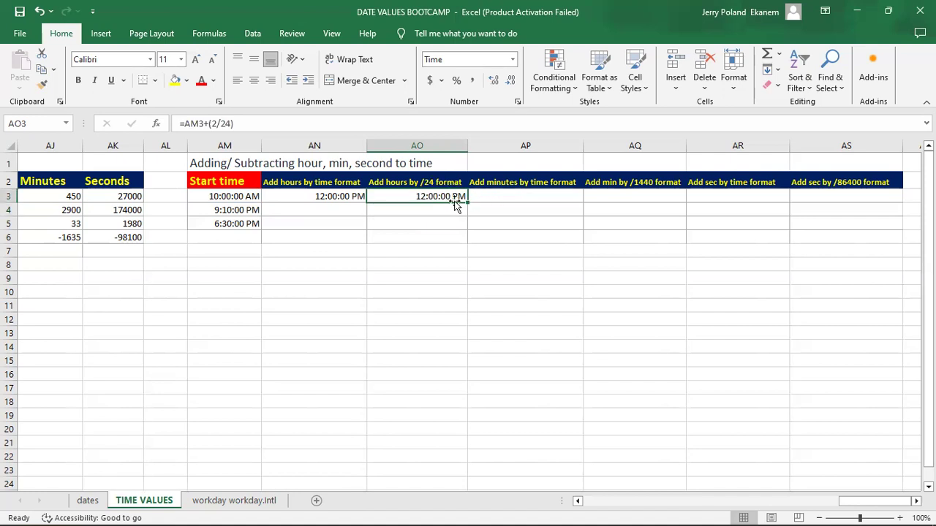
click(520, 197)
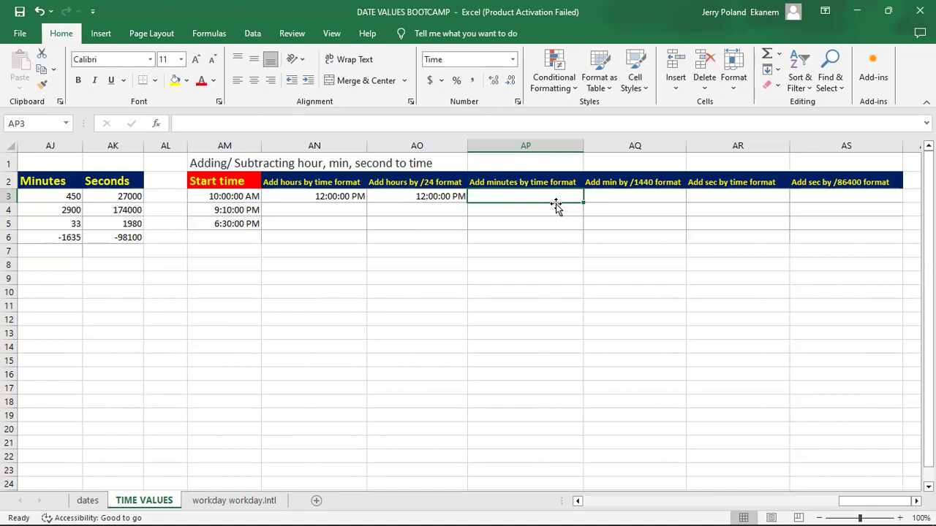
text(=)
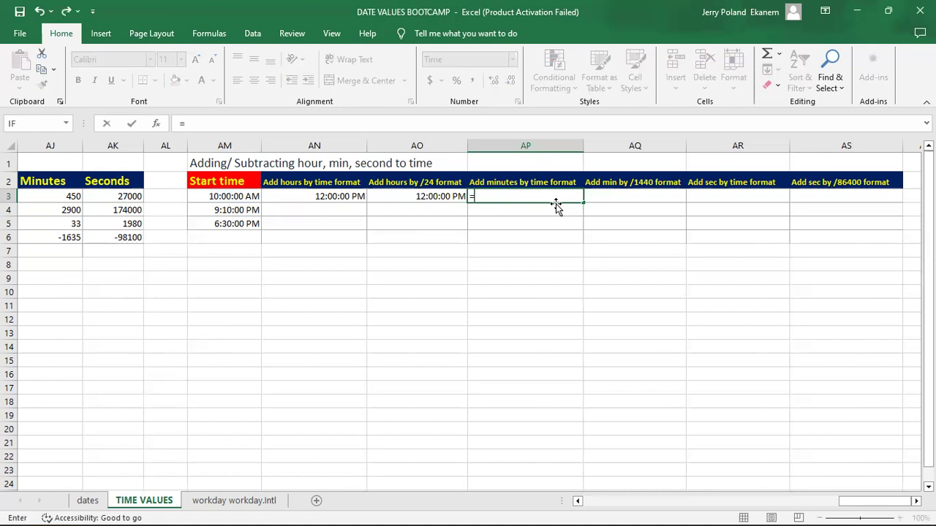
click(240, 196)
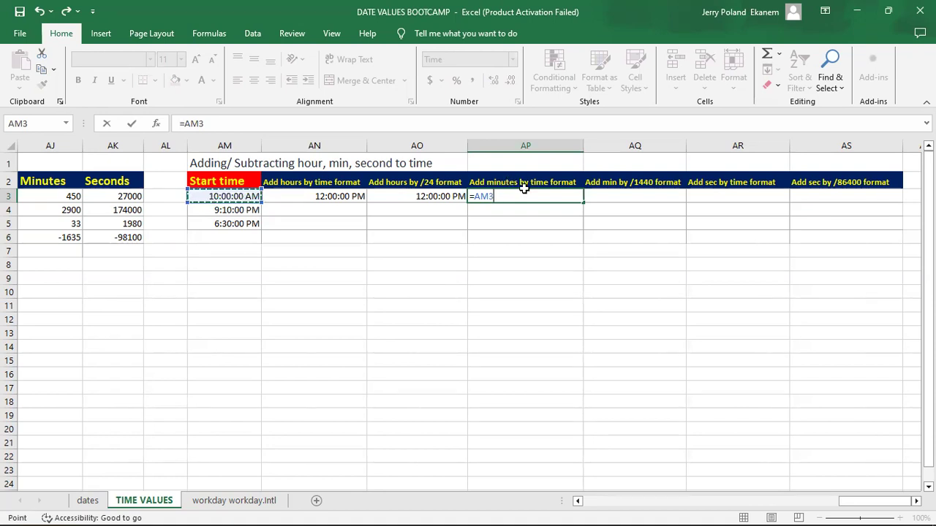
text(+)
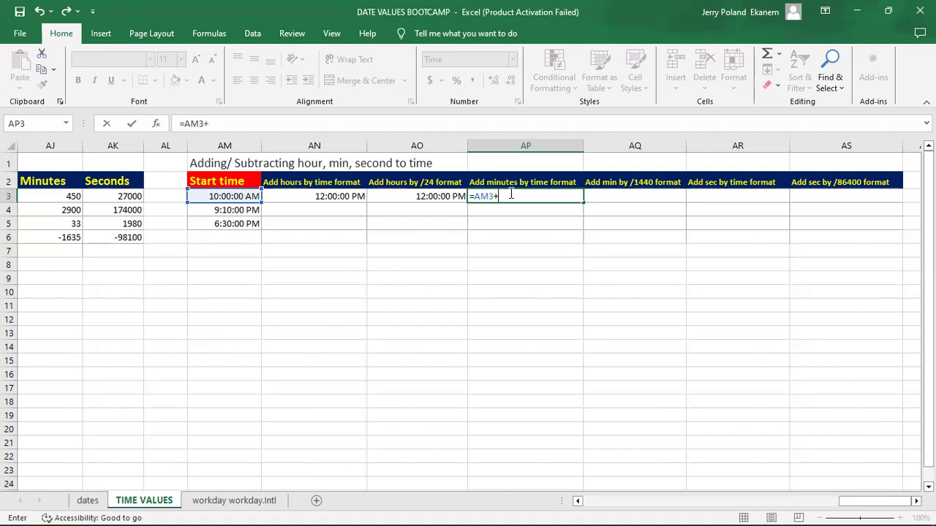
text(ti)
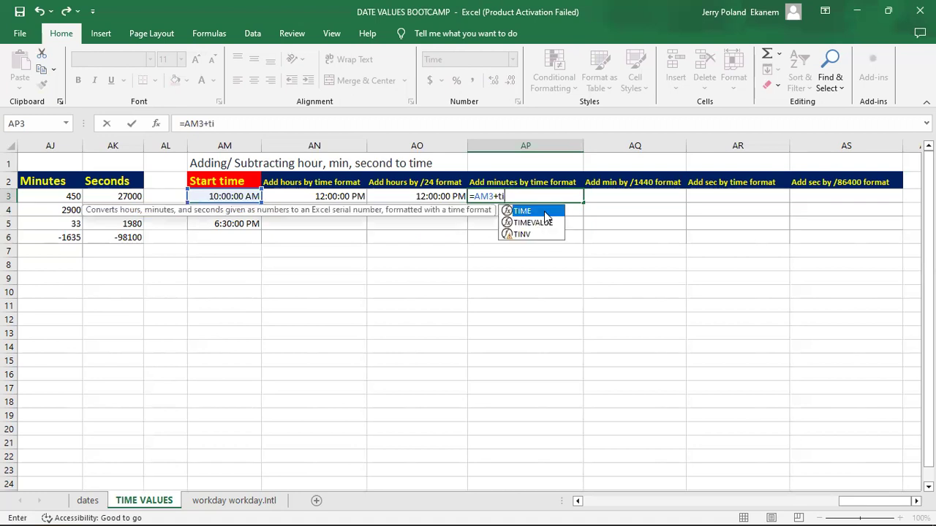
key(Tab)
text(0,)
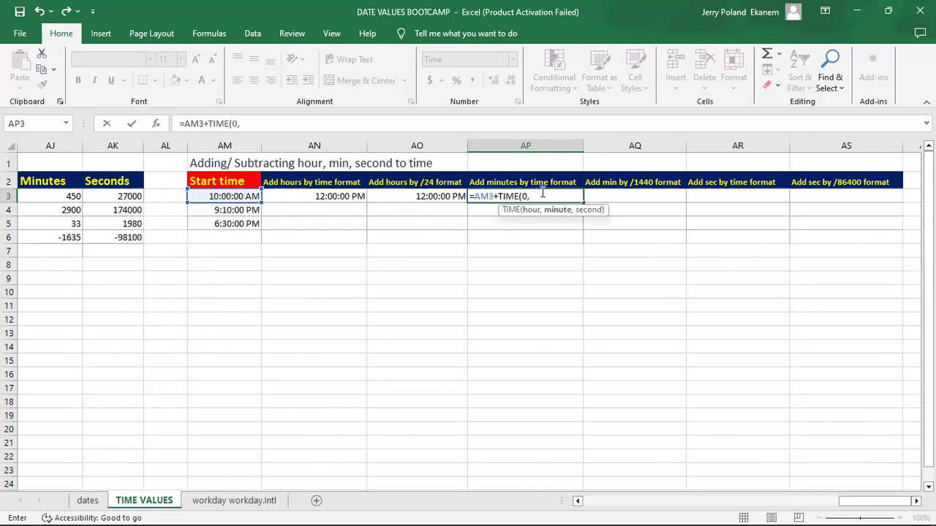
text(20,0))
key(Return)
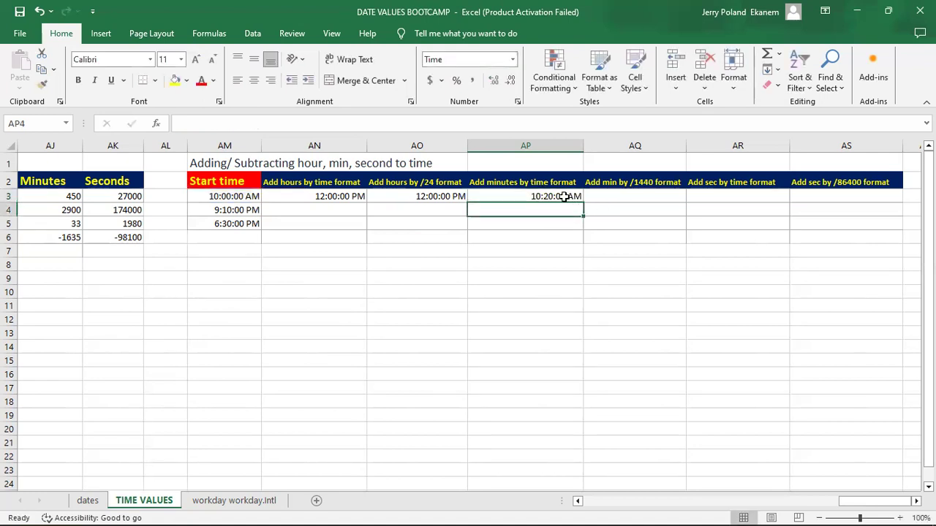
Step: Add 20 minutes to the AM3 start time in AQ3 by the /1440 method with =AM3+(20/1440)
click(569, 197)
click(616, 195)
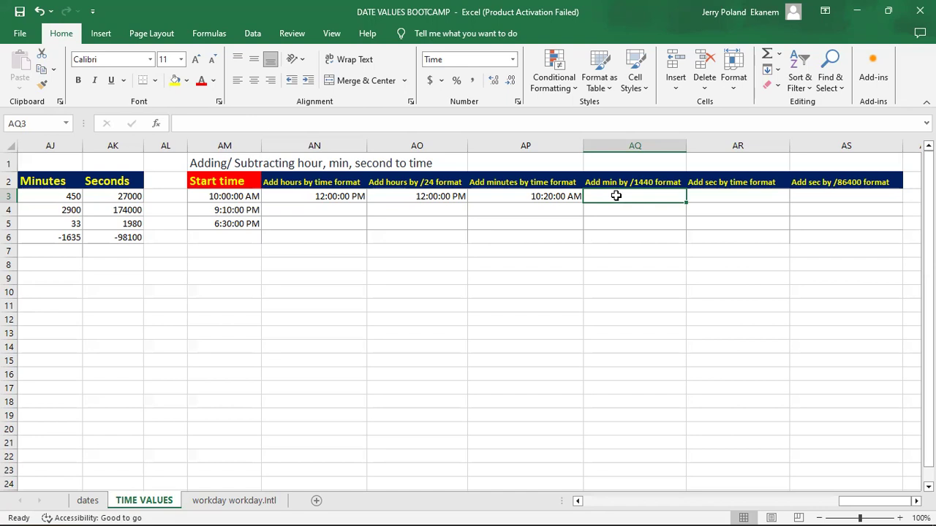
text(=)
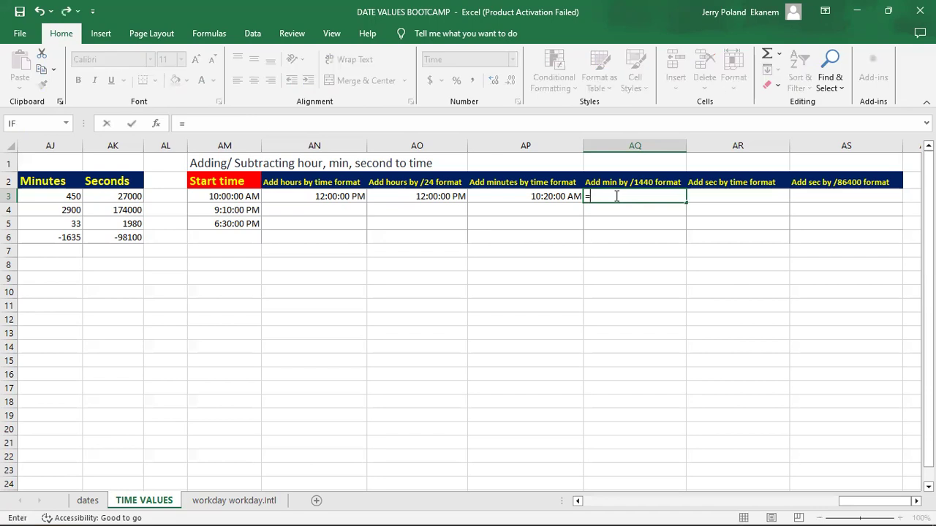
click(228, 197)
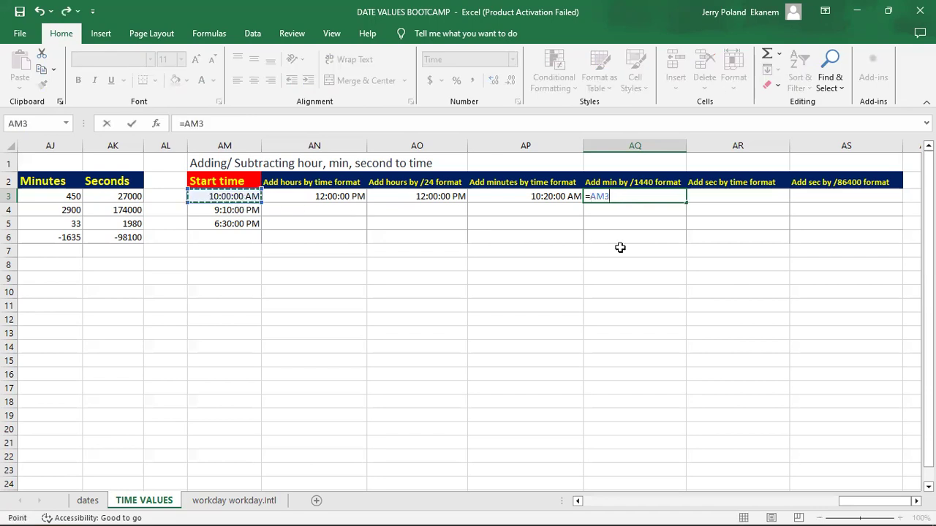
text(+()
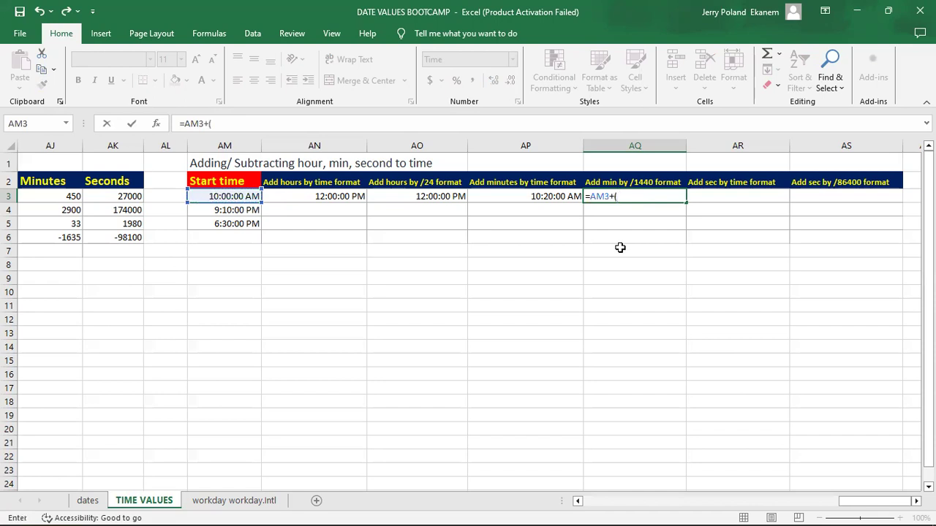
text(20/1440))
key(Return)
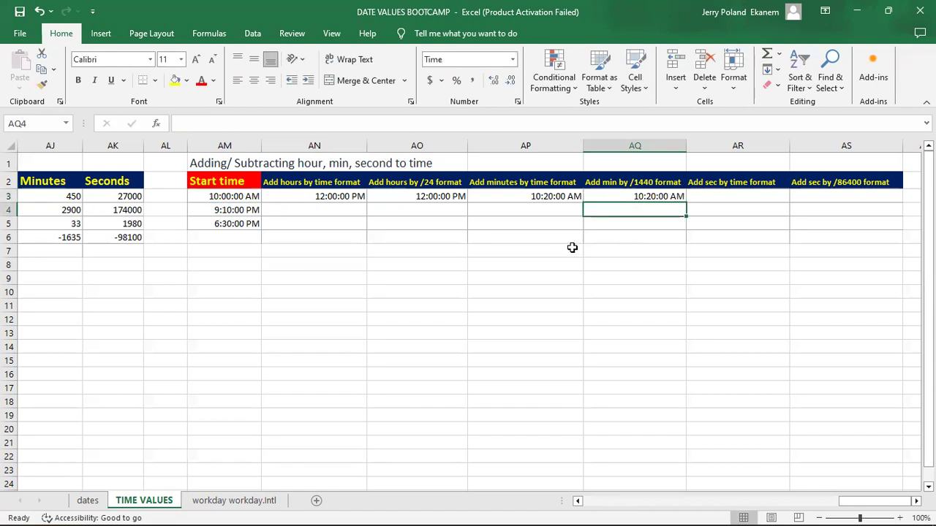
click(633, 197)
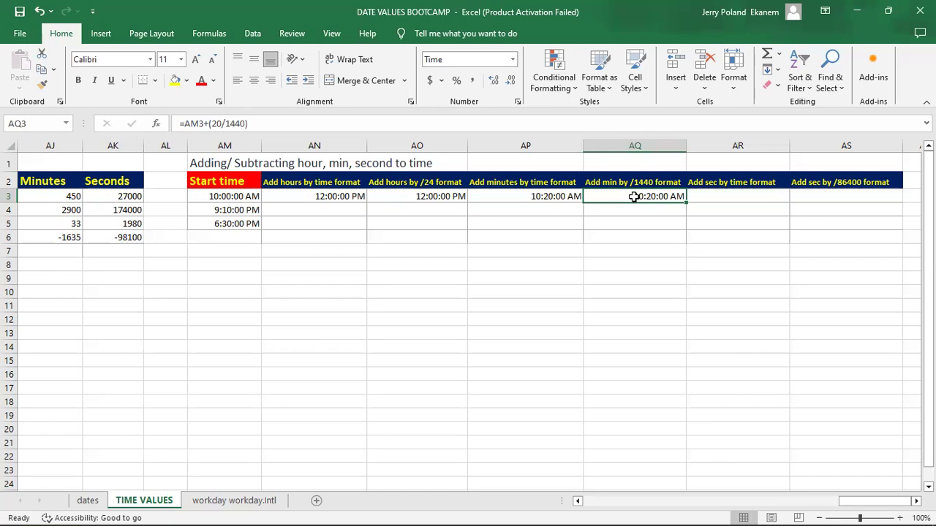
Step: Add 55 seconds to the AM3 start time in AR3 with =AM3+TIME(0,0,55)
key(Right)
key(Right)
key(Right)
key(Right)
key(Left)
key(Left)
key(Left)
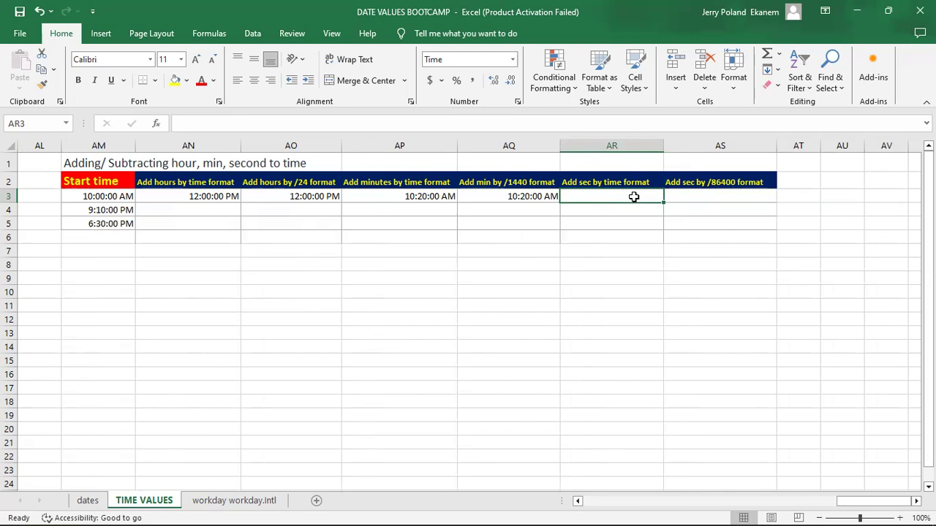
text(=)
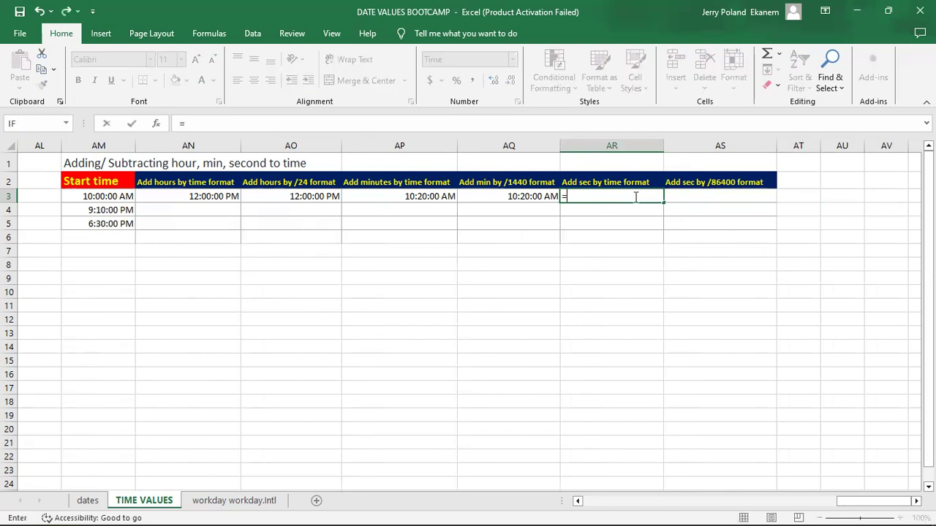
click(101, 196)
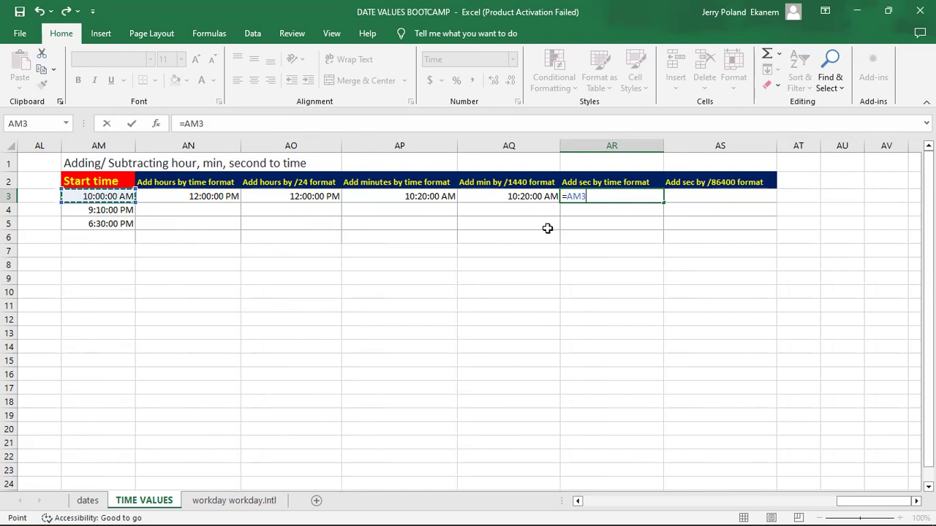
text(+t)
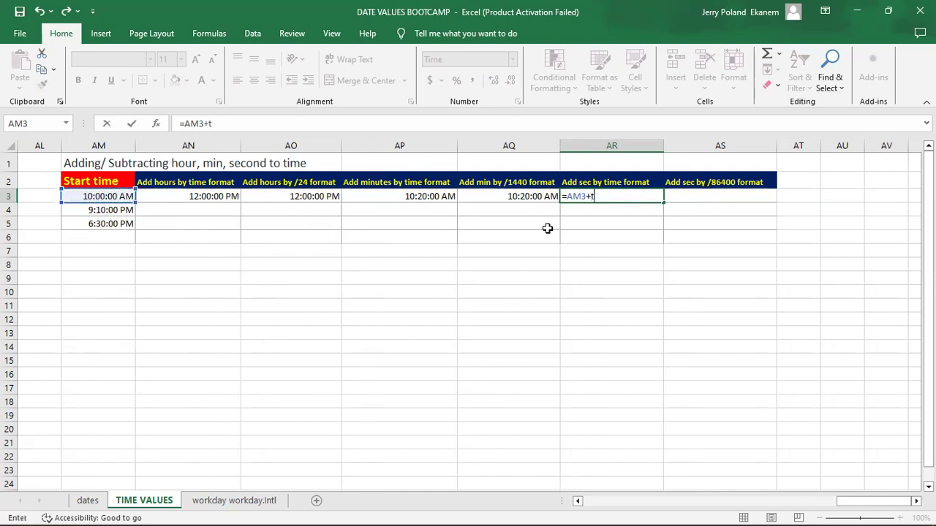
text(i)
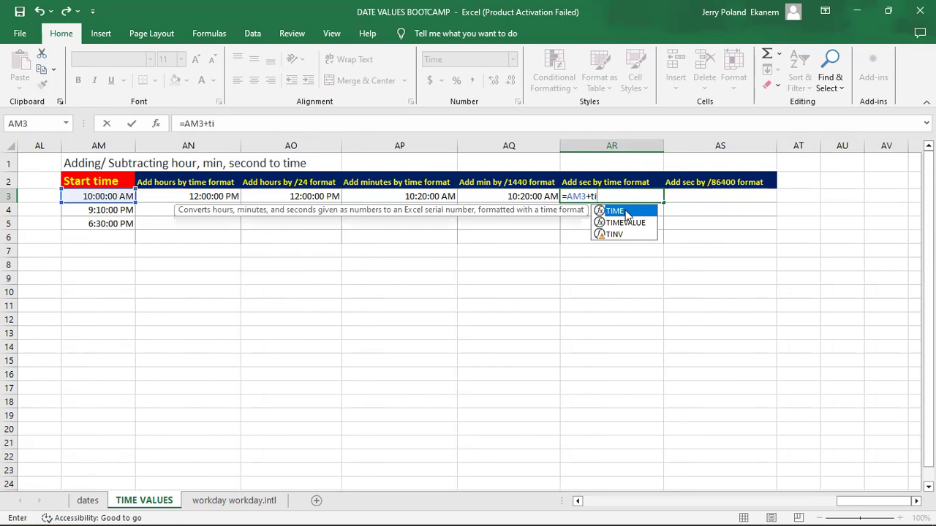
double_click(627, 212)
text(0)
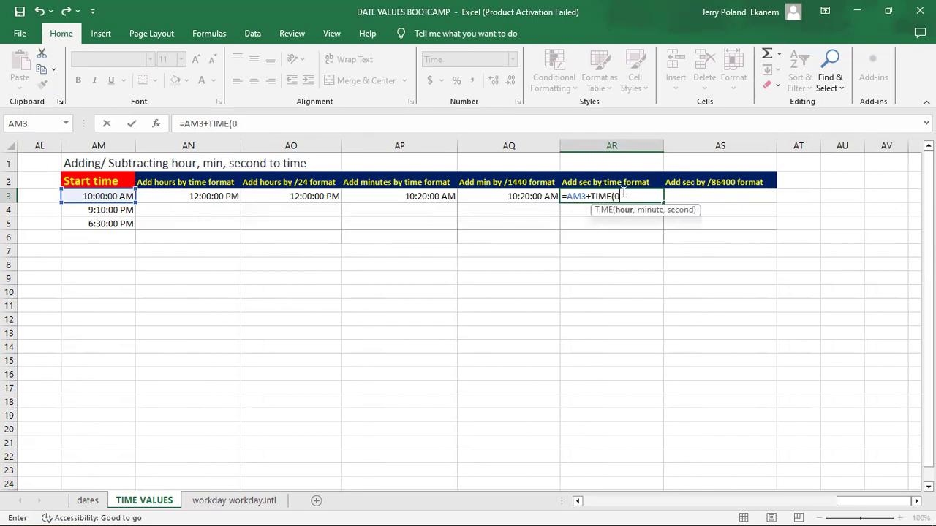
text(,0,55)
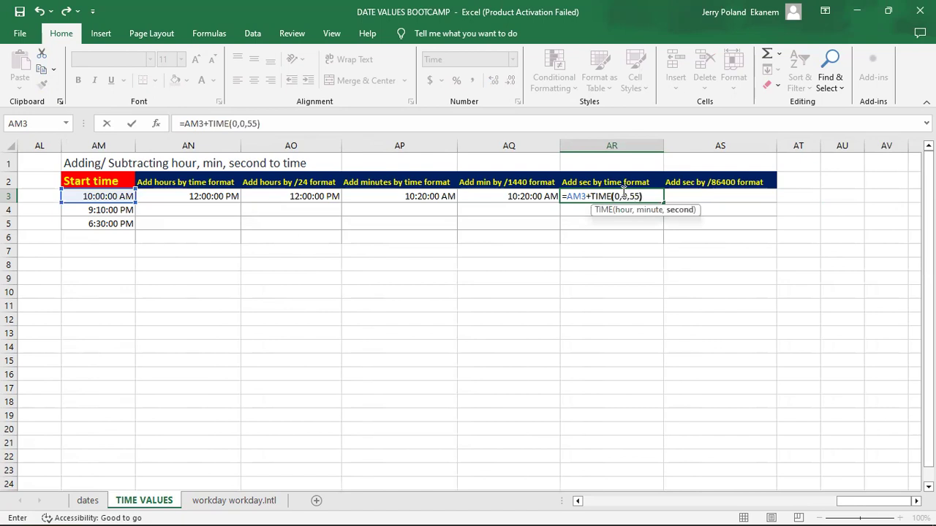
key(Return)
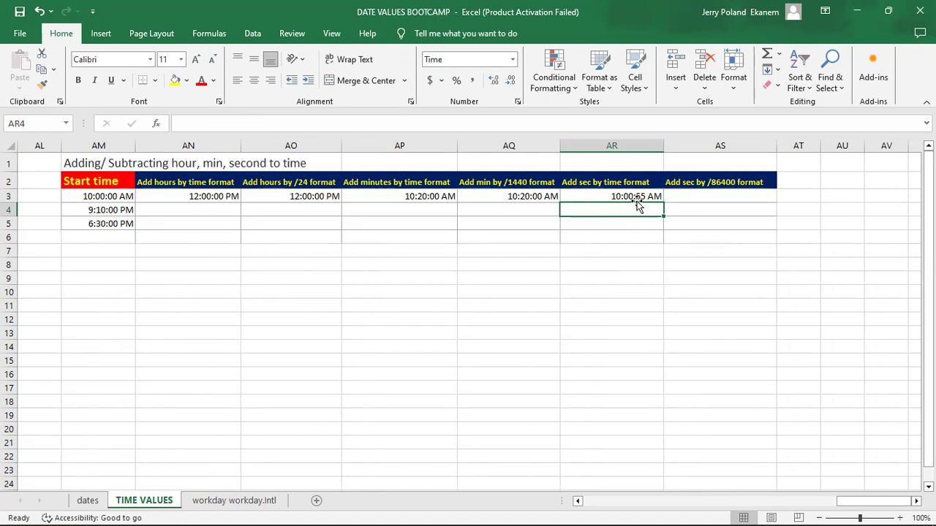
Step: Add 55 seconds to the AM3 start time in AS3 by the /86400 method with =AM3+(55/86400)
click(720, 193)
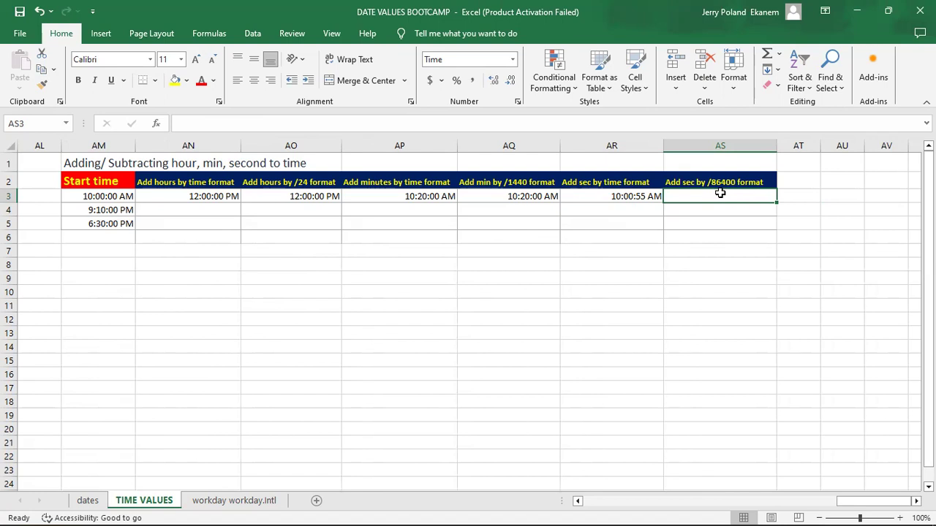
text(=)
click(110, 191)
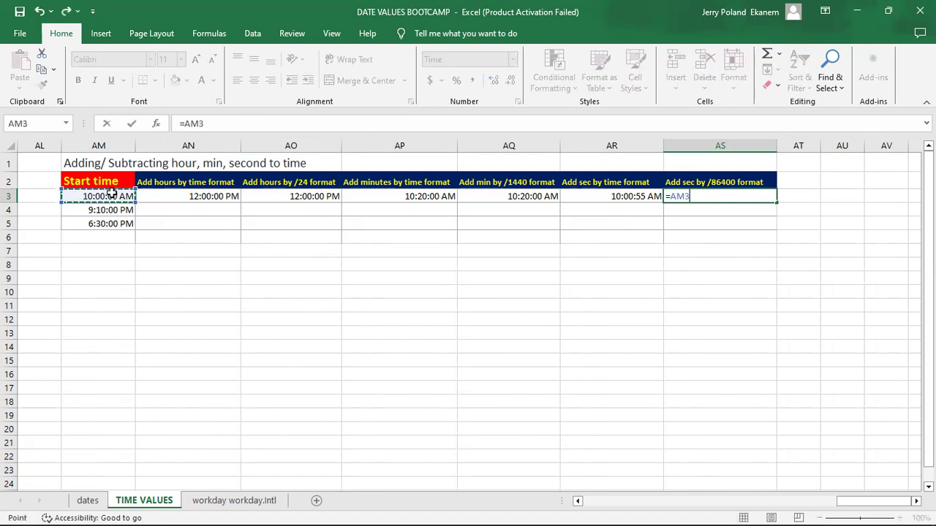
text(+)
text(()
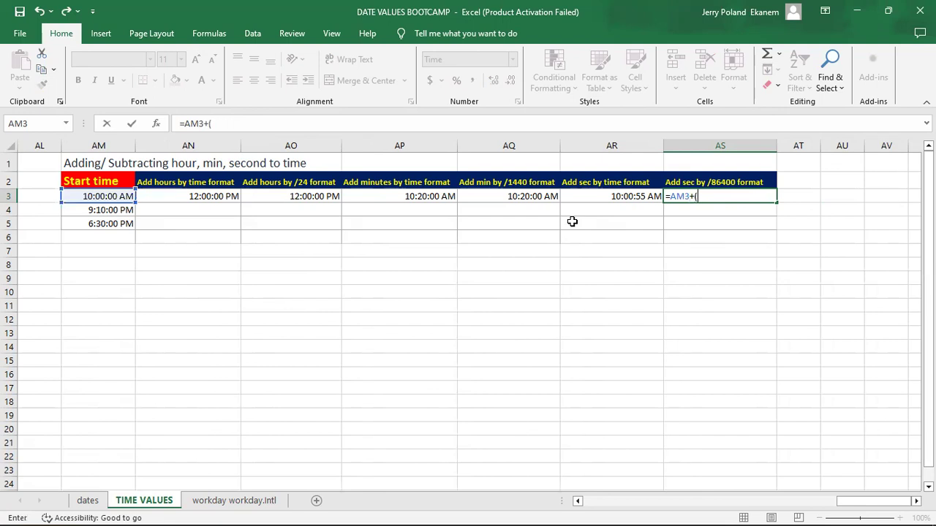
text(55/86400))
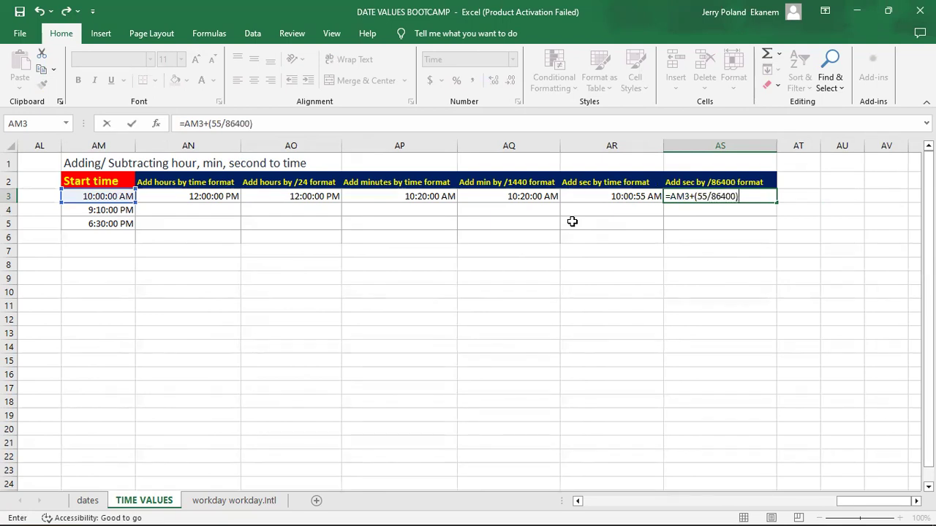
key(Return)
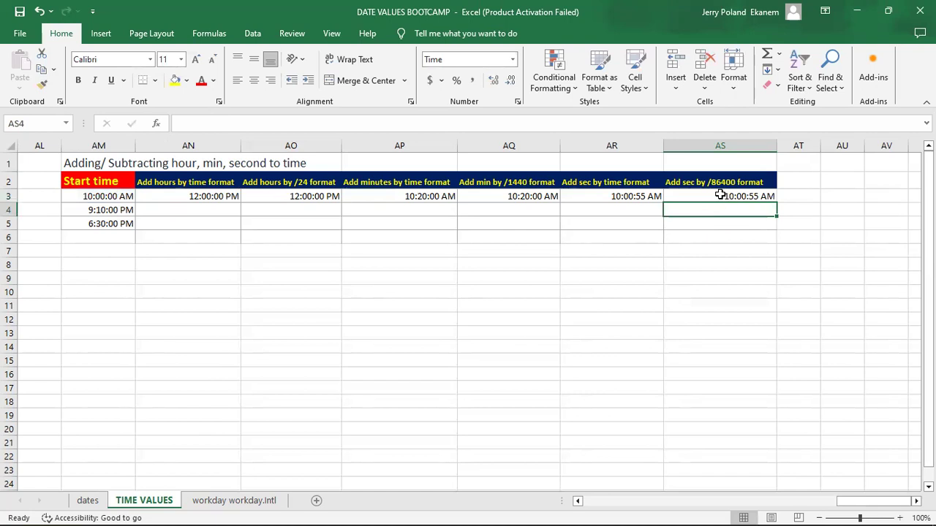
Step: Subtract two hours from the AM4 start time in AN4 with =AM4-TIME(2,0,0)
click(191, 210)
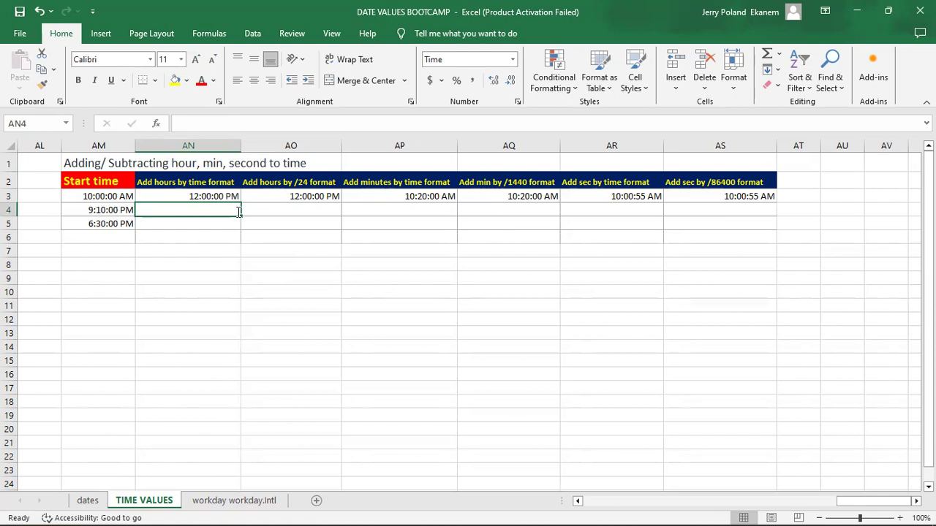
text(=)
click(119, 210)
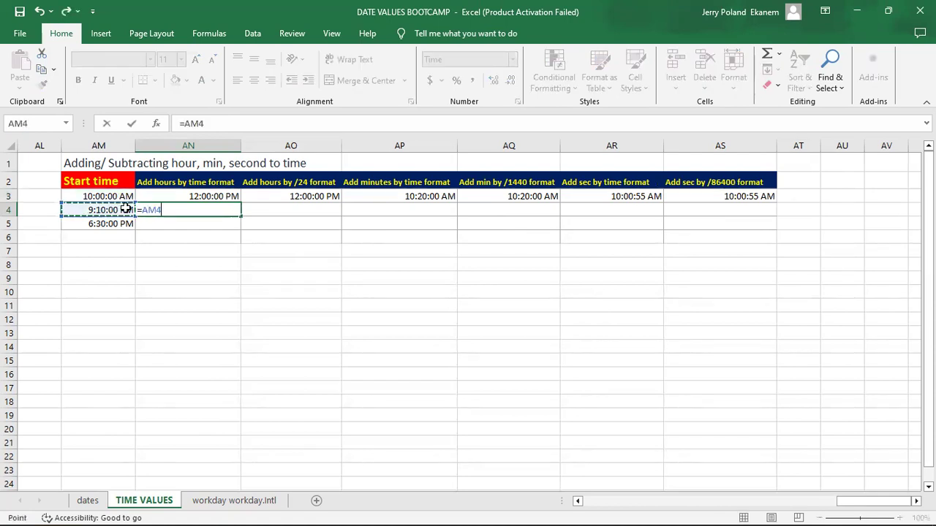
text(-tim)
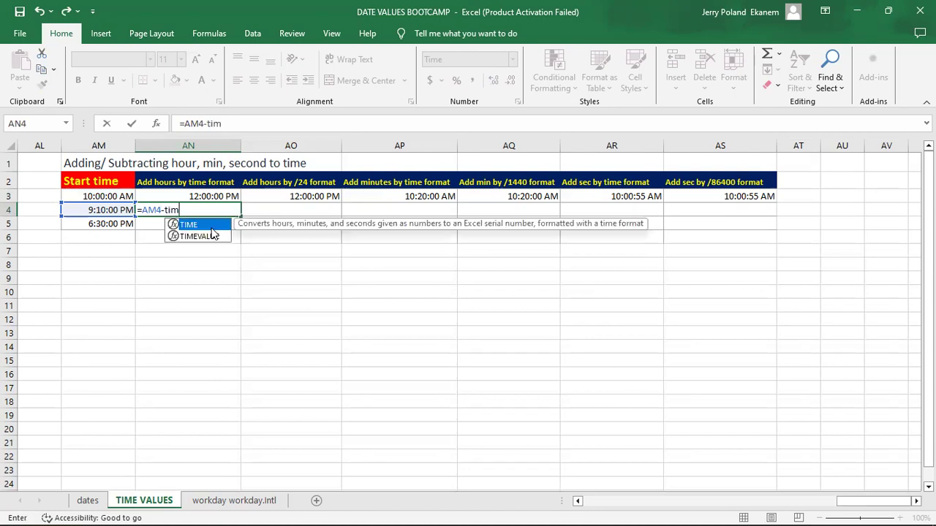
key(Tab)
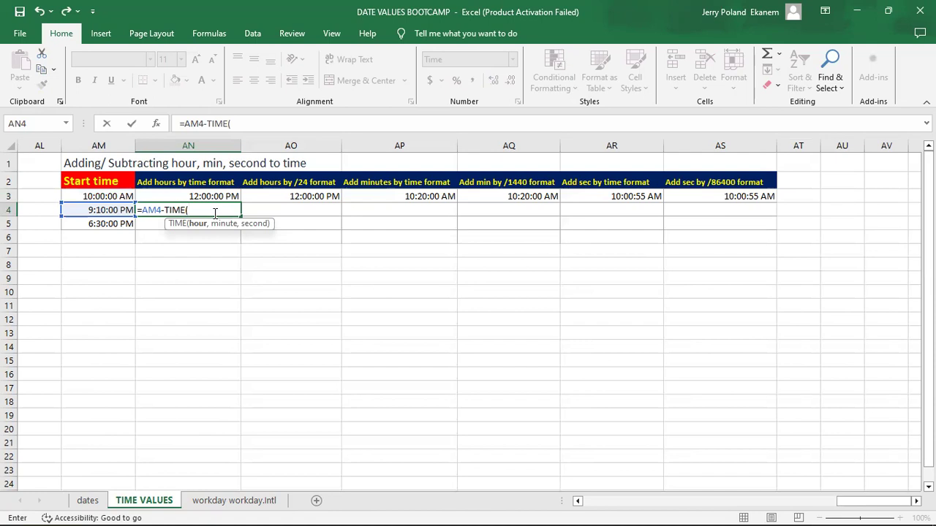
text(2,0,0))
key(Return)
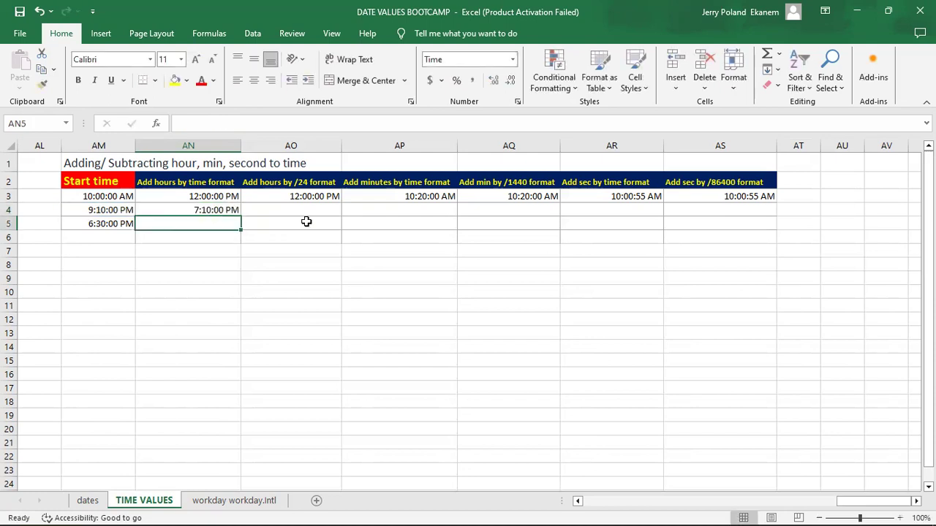
Step: Subtract two hours from the AM4 start time in AO4 by the /24 method with =AM4-(2/24)
click(285, 208)
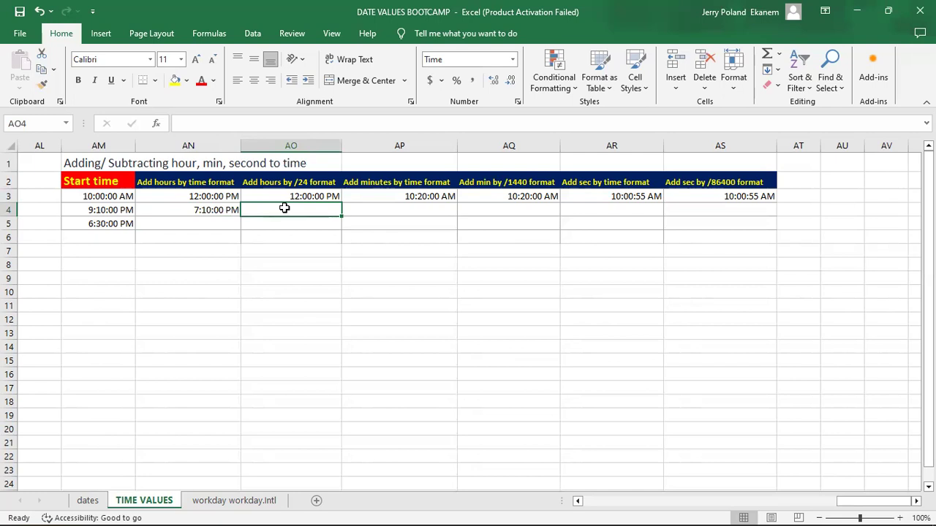
text(=)
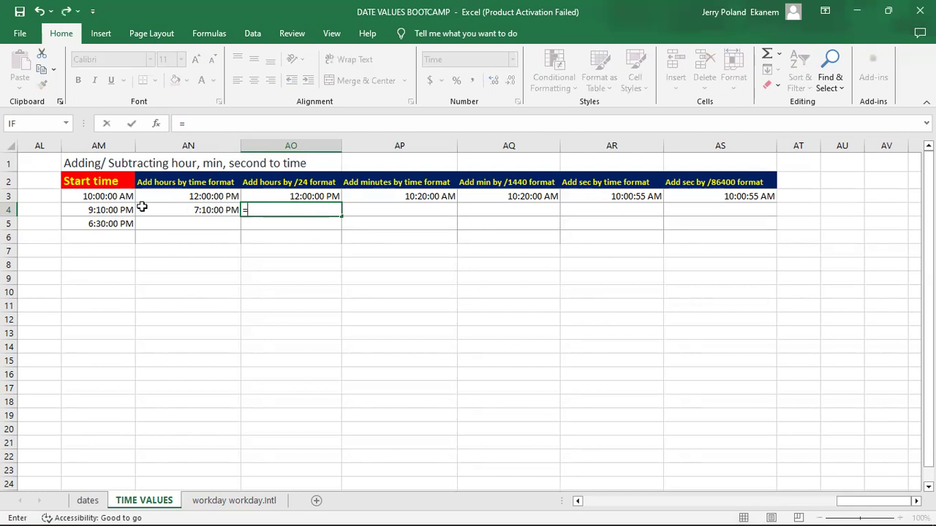
click(115, 210)
text(-()
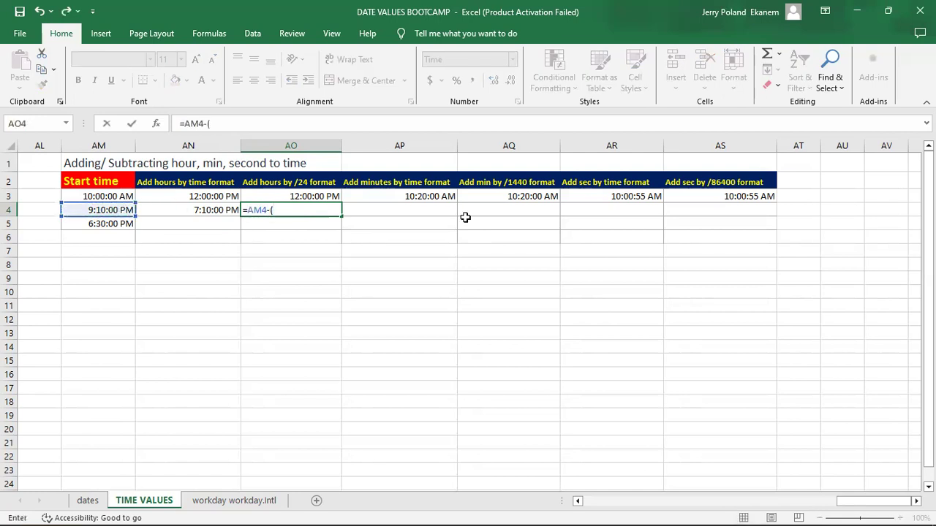
text(2/24))
key(Return)
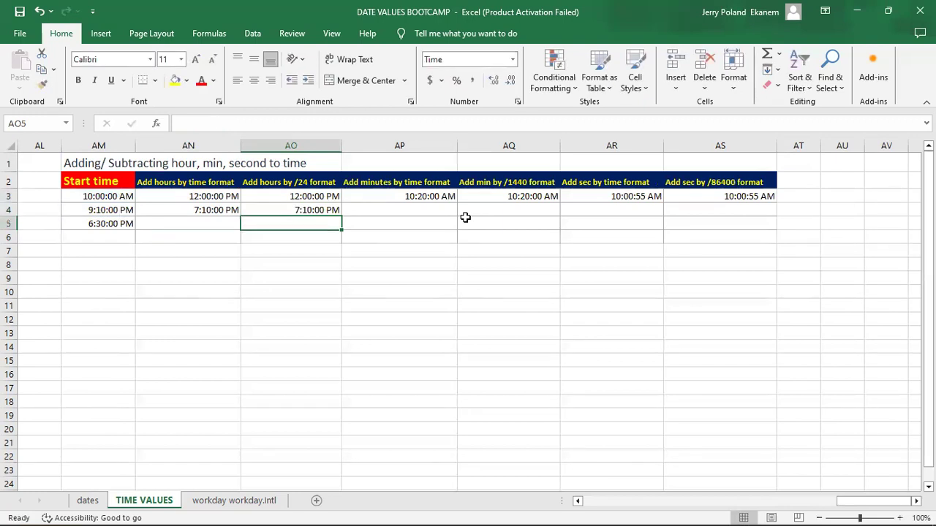
Step: Subtract 20 minutes from the AM4 start time in AP4 with =AM4-TIME(0,20,0)
click(416, 213)
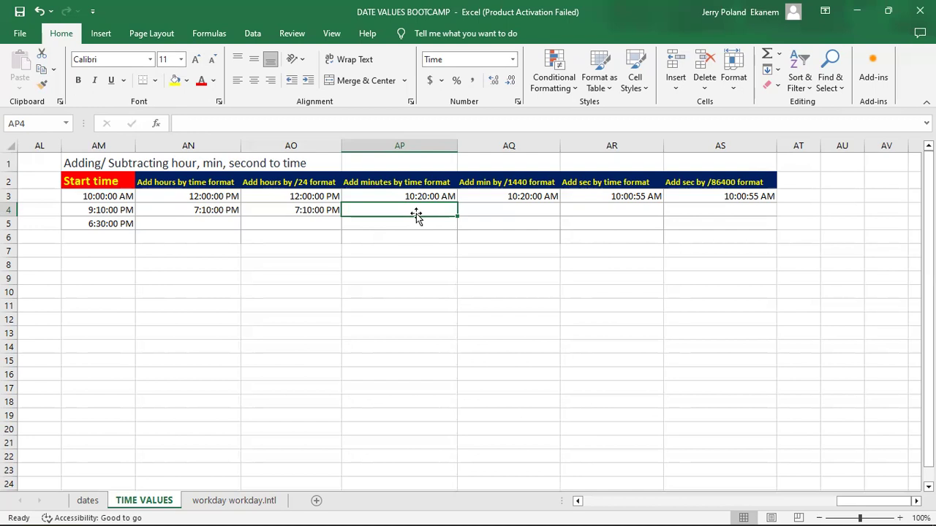
text(=)
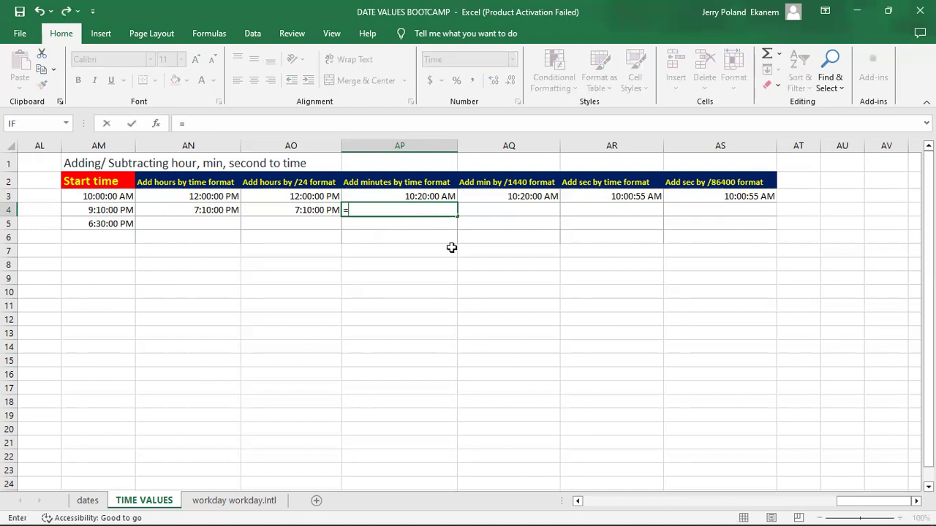
text(AM4-)
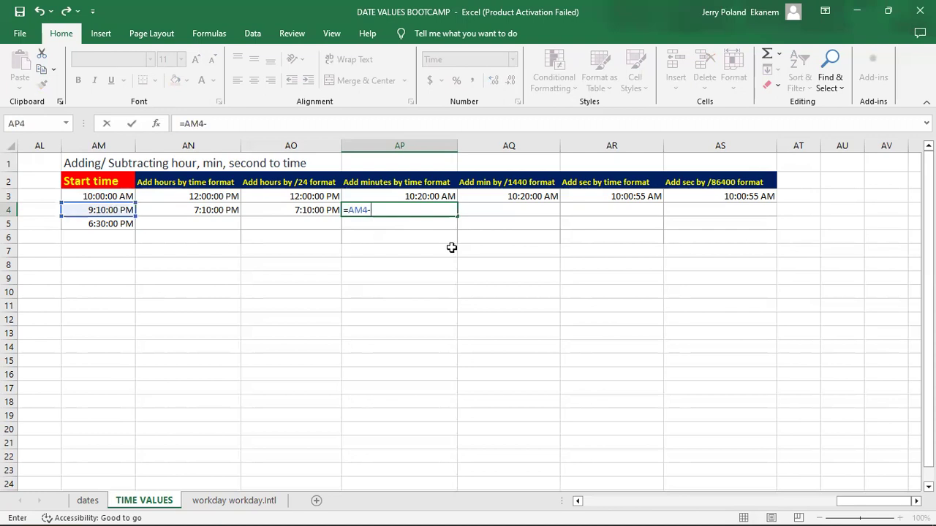
text(tim)
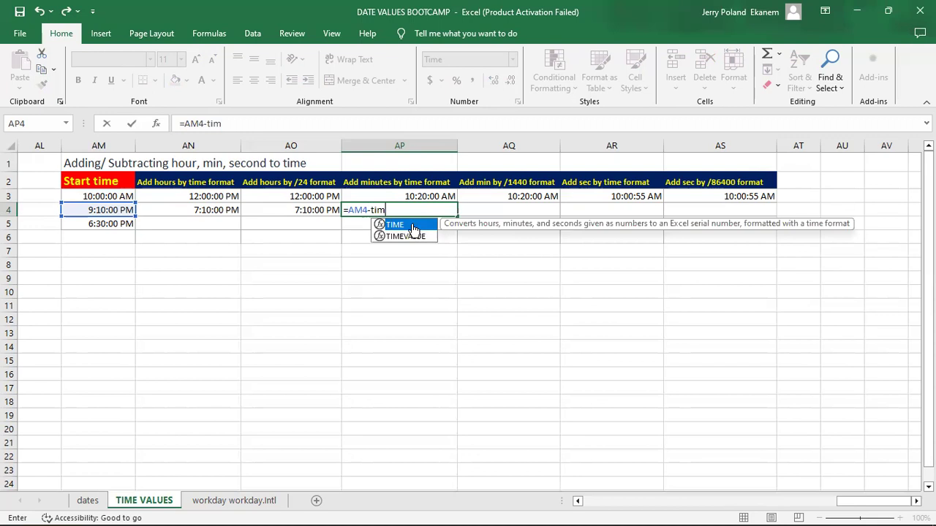
double_click(418, 221)
text(0,20)
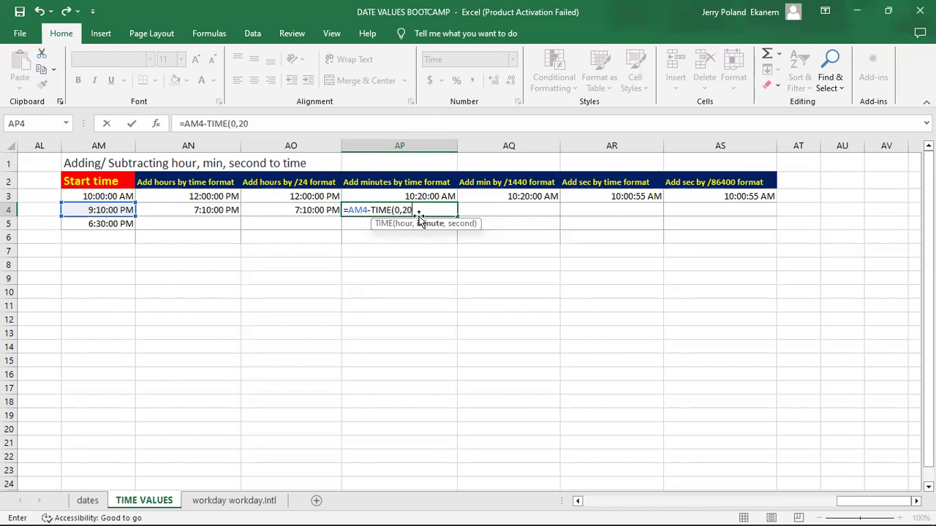
text(,0))
key(Return)
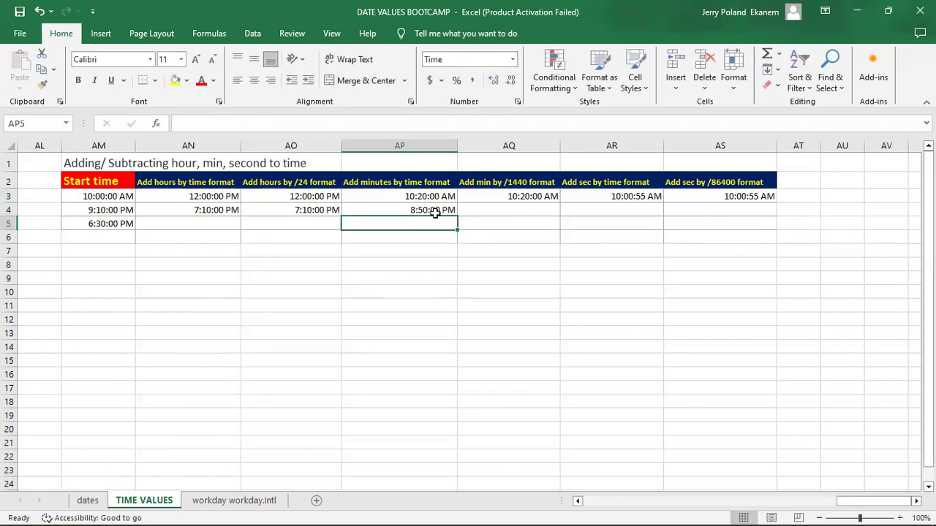
Step: Subtract 20 minutes from the AM4 start time in AQ4 by the /1440 method with =AM4-(20/1440)
click(513, 211)
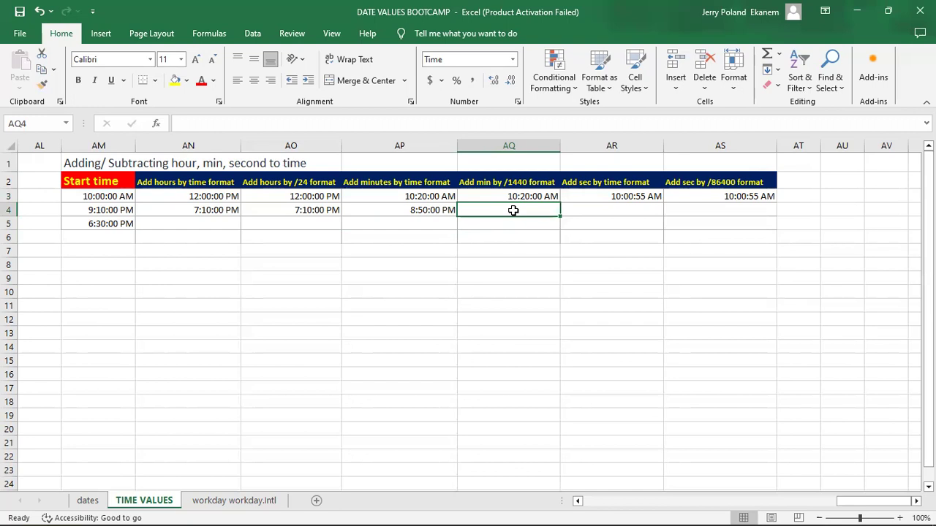
text(=)
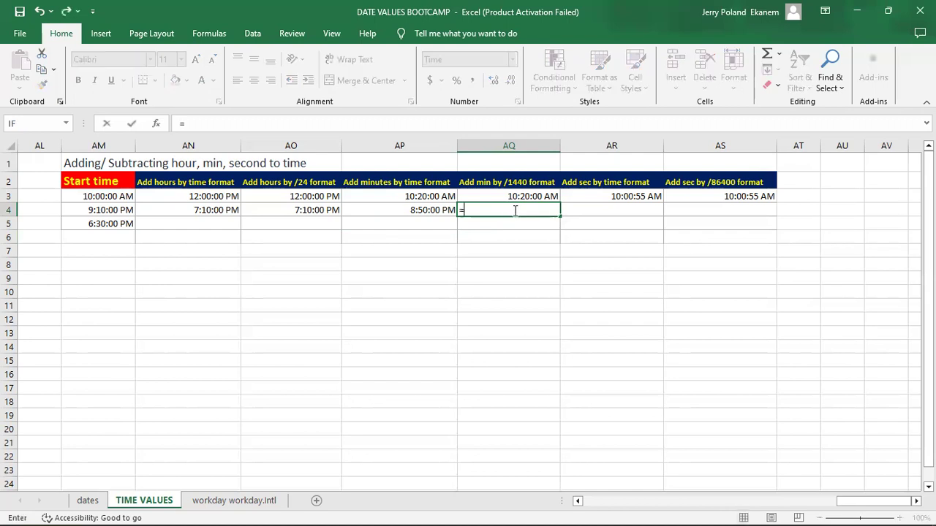
click(117, 209)
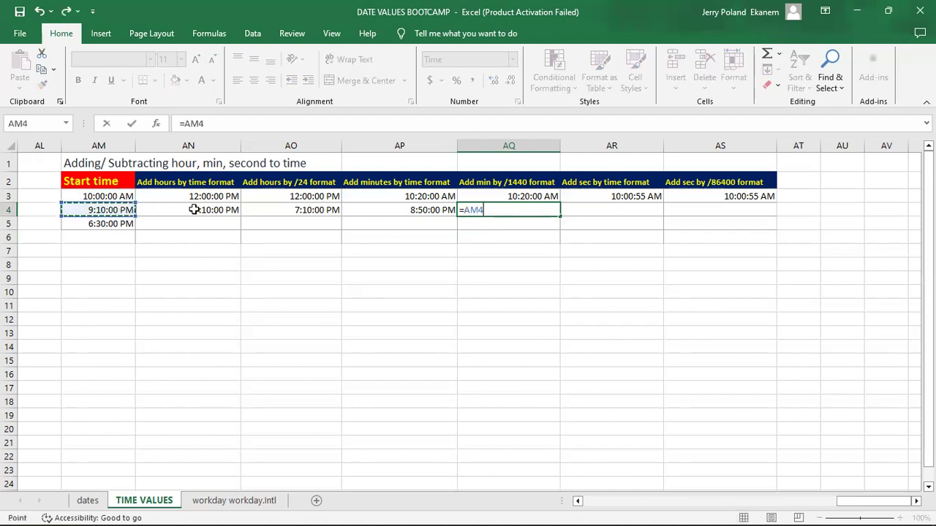
text(-)
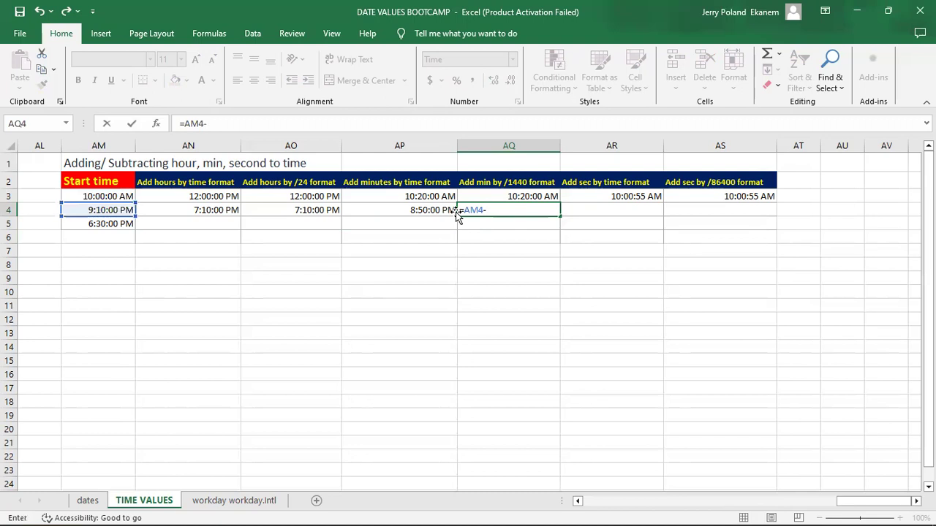
text((20/1440))
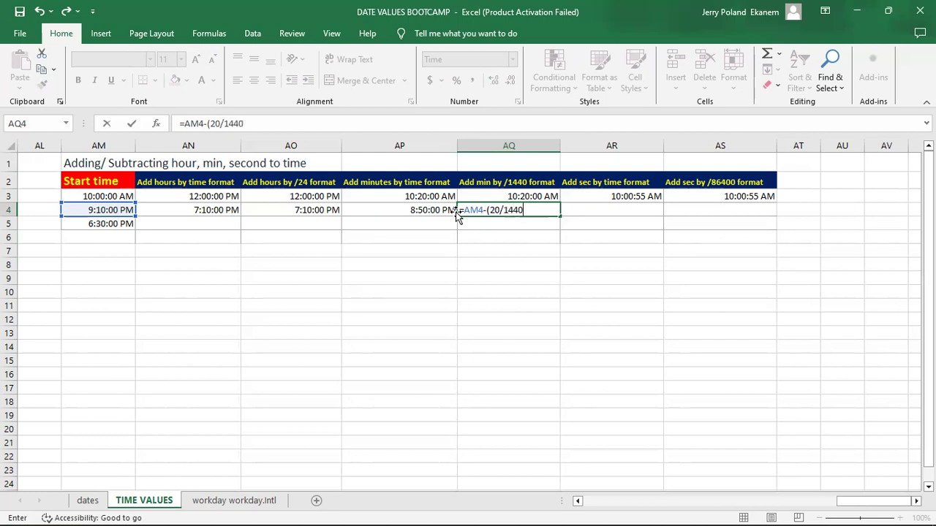
key(Return)
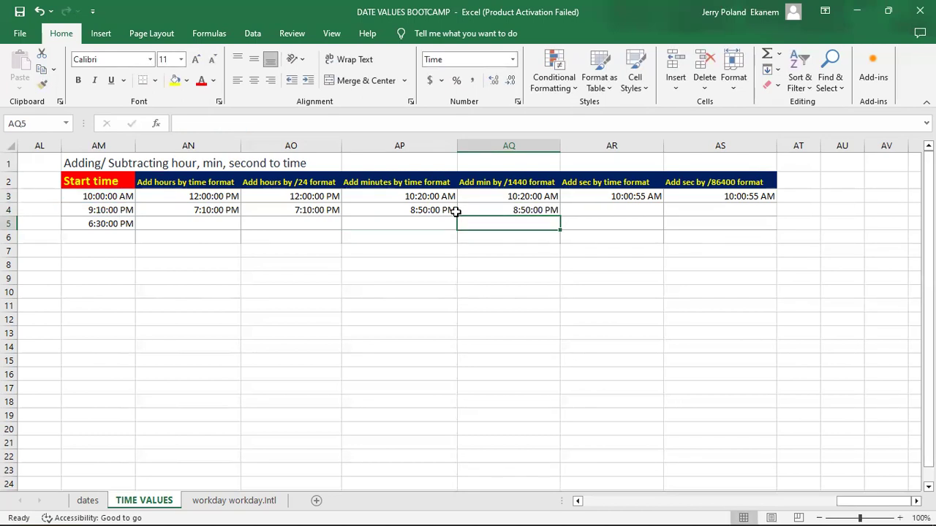
Step: Begin a formula in AR4 that subtracts a time function from the AM4 start time
click(618, 210)
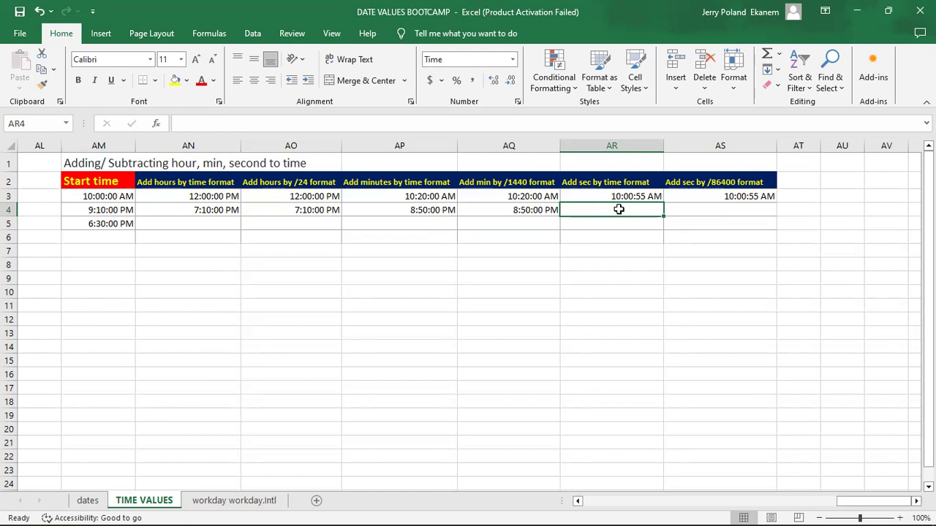
text(=)
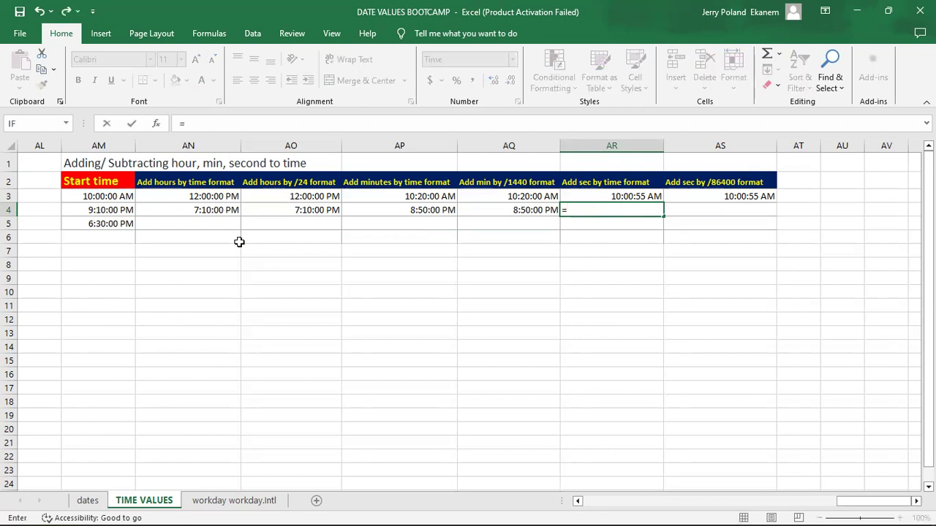
click(107, 209)
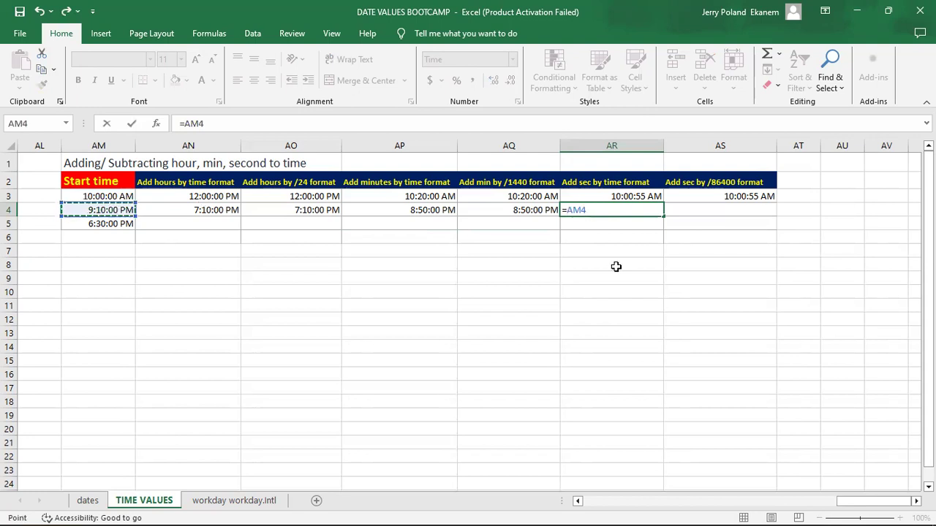
text(-time)
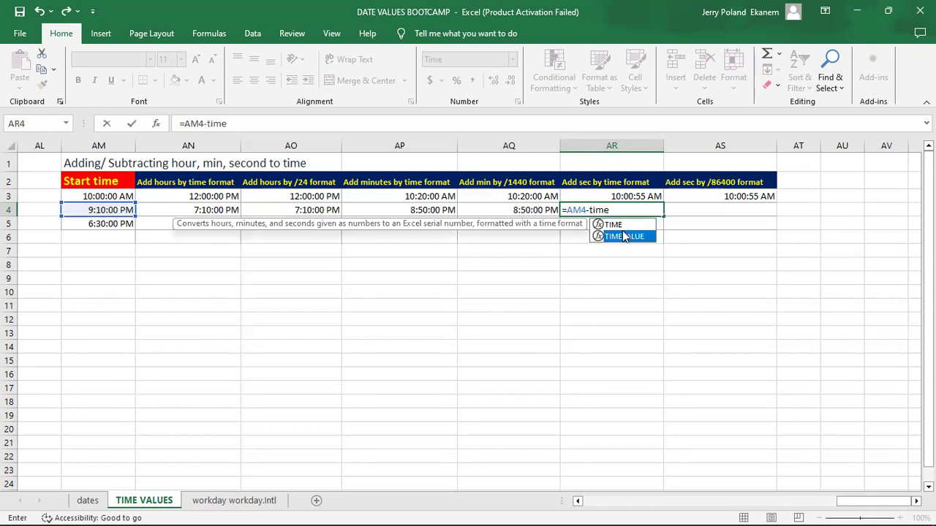
double_click(625, 236)
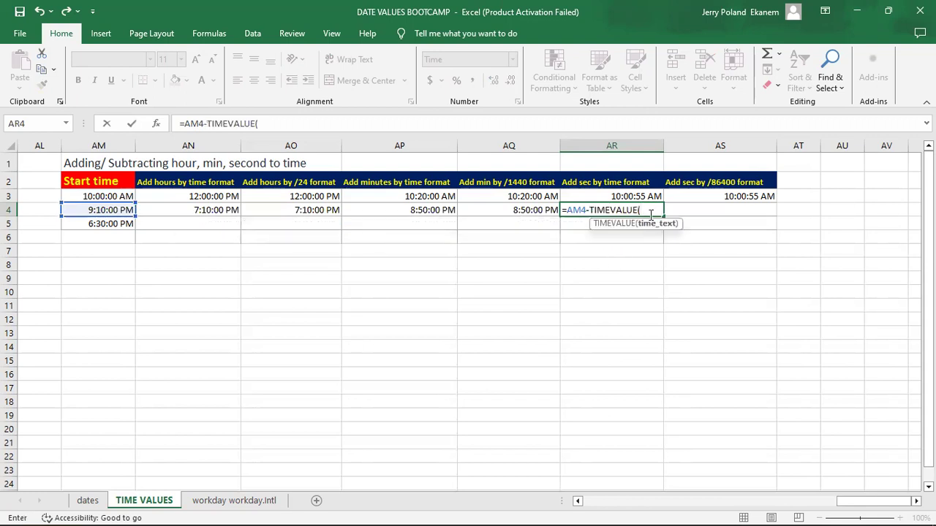
key(BackSpace)
key(BackSpace)
key(BackSpace)
key(BackSpace)
key(BackSpace)
key(BackSpace)
key(BackSpace)
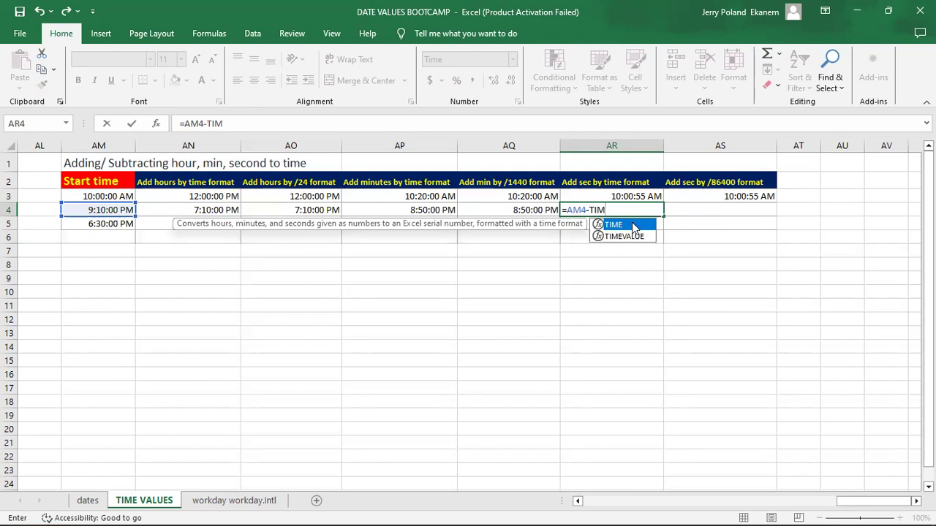
Step: Complete the AR4 formula as =AM4-TIME(0,0,35) to subtract 35 seconds
key(Tab)
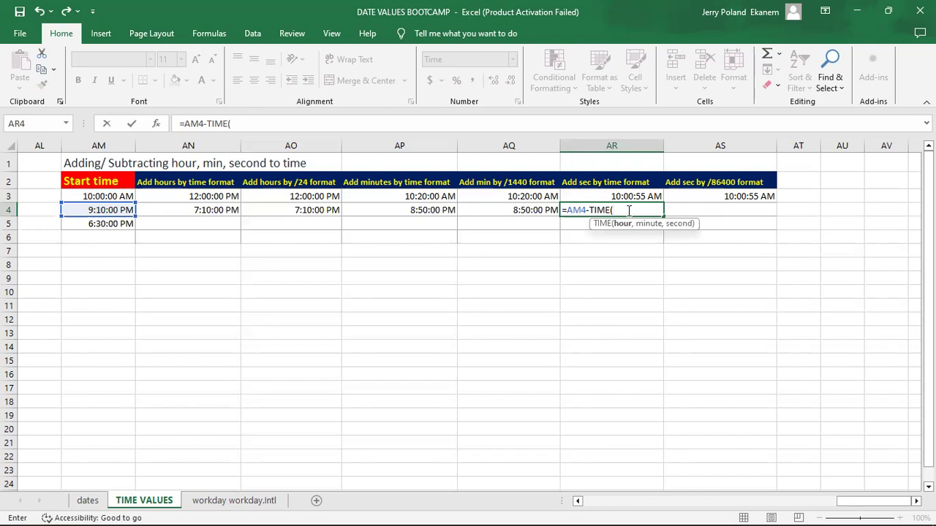
text(0,0,)
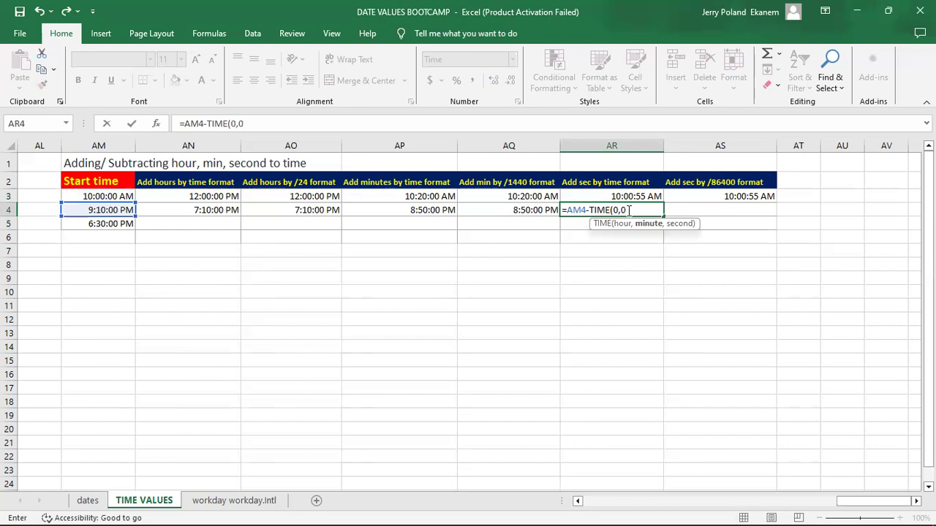
text(35))
key(Return)
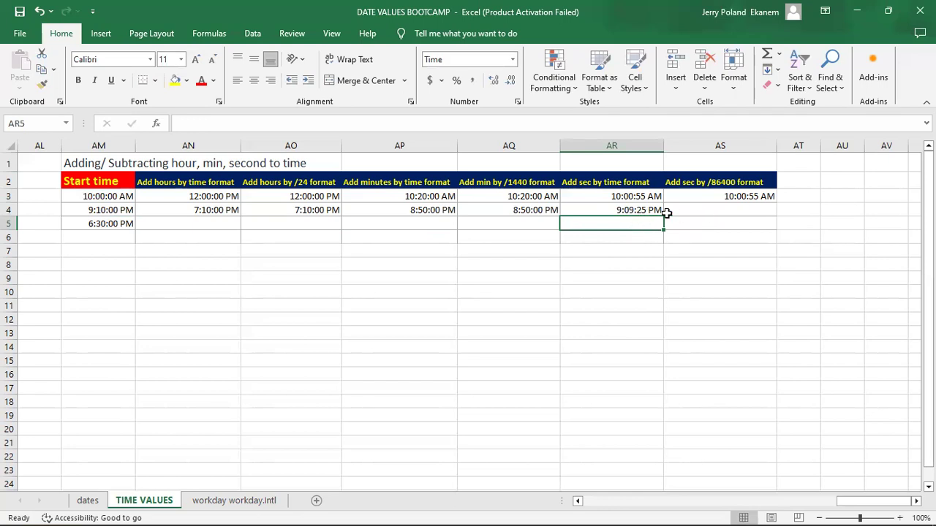
Step: Subtract 35 seconds from the AM4 start time in AS4 by the /86400 method with =AM4-(35/86400)
click(700, 211)
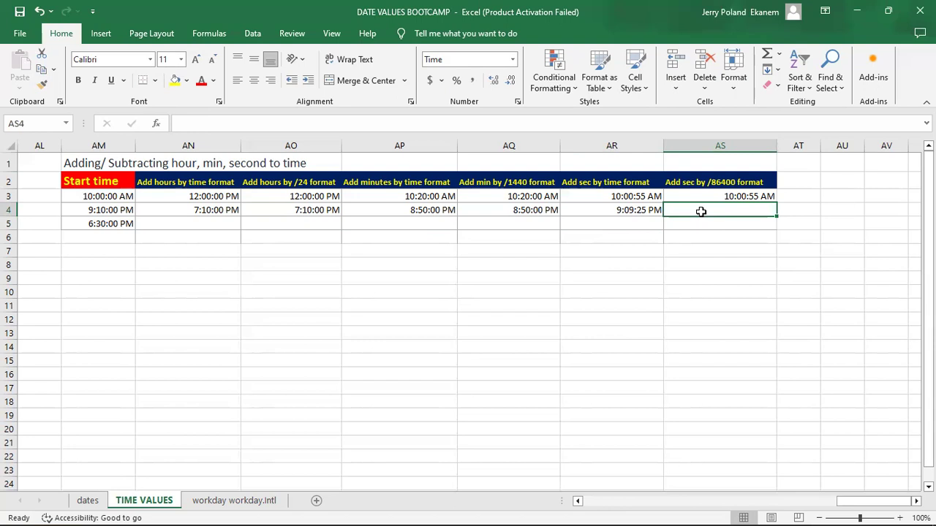
text(=)
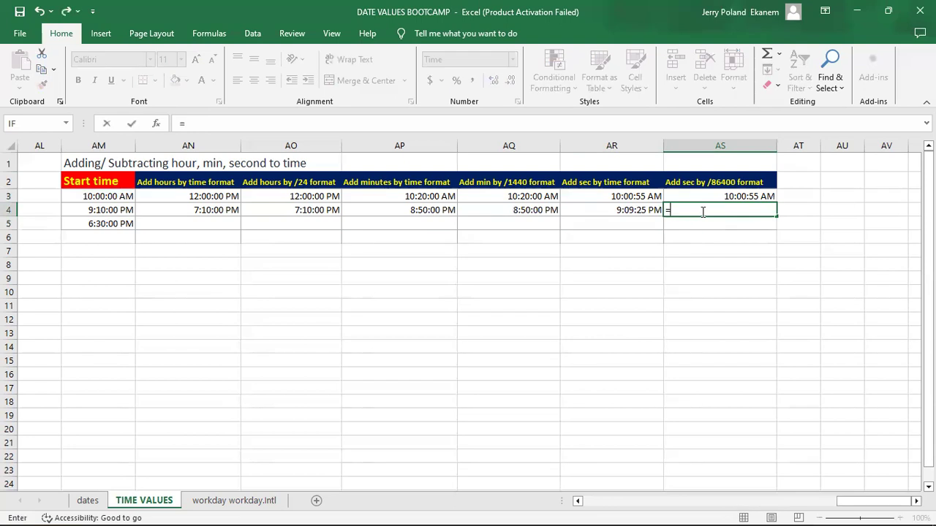
click(110, 209)
text(-()
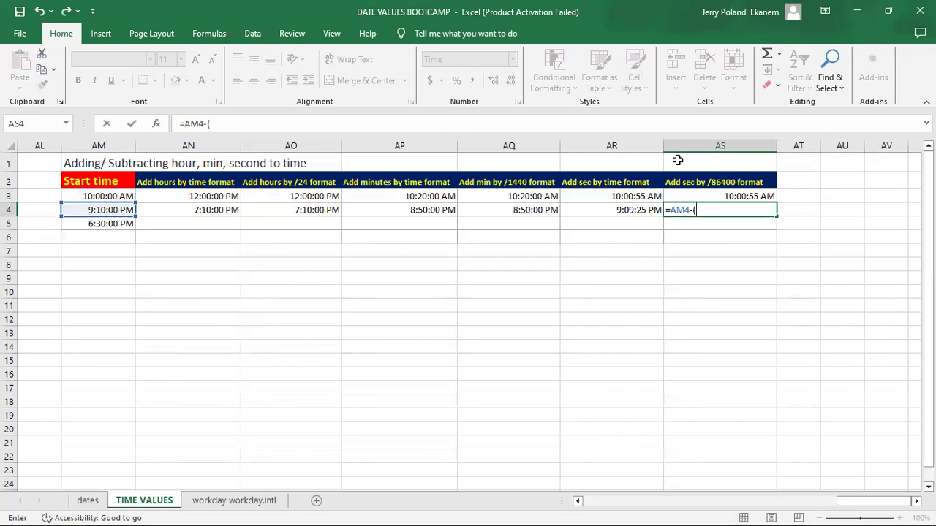
text(35/86400))
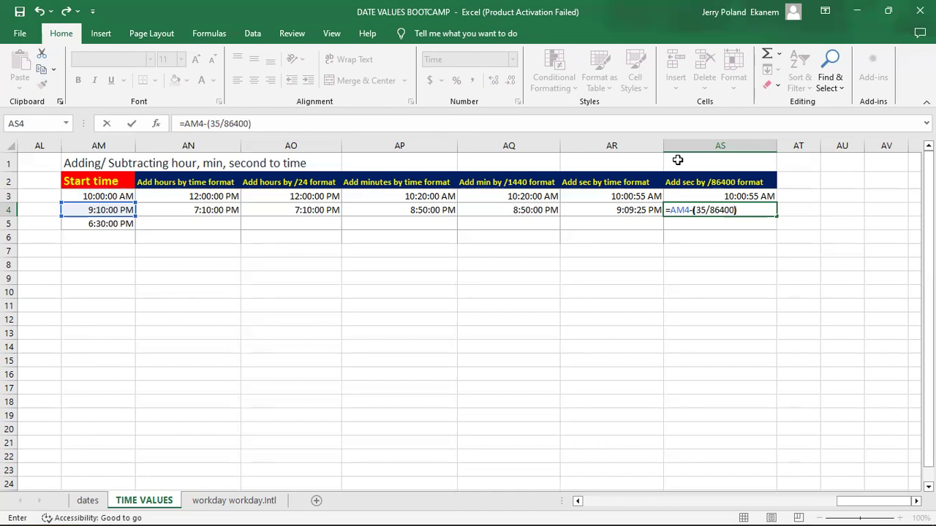
key(Return)
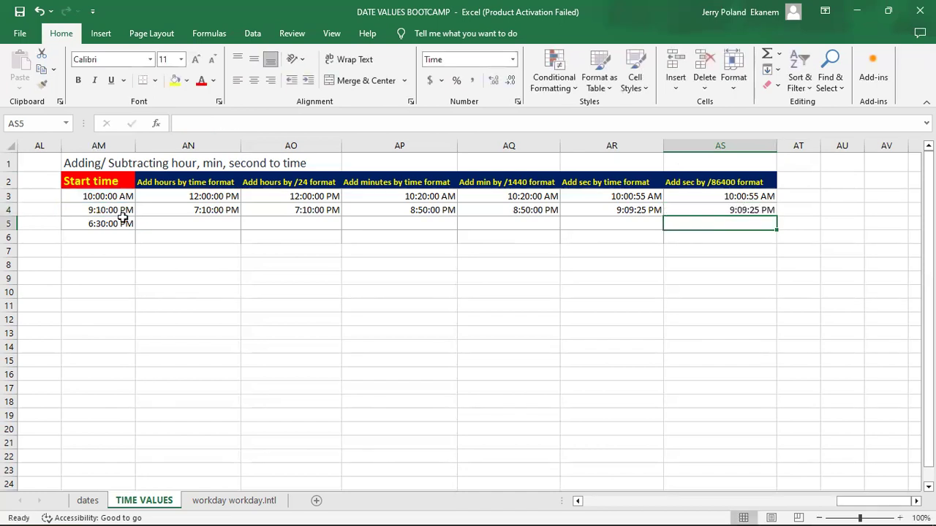
Step: Fill the subtraction formulas in AN4:AS4 down to row 5 and check the copied formula in AO5
click(183, 209)
drag(183, 210, 779, 226)
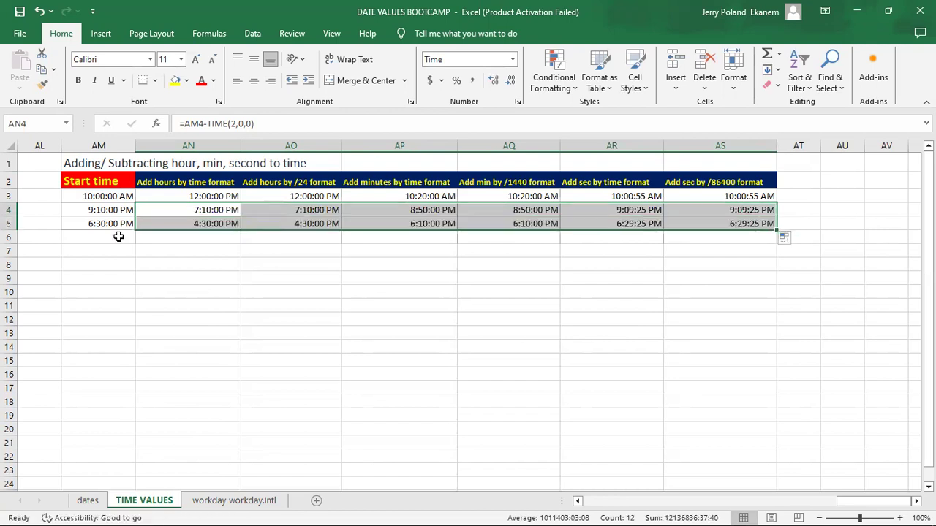
click(98, 223)
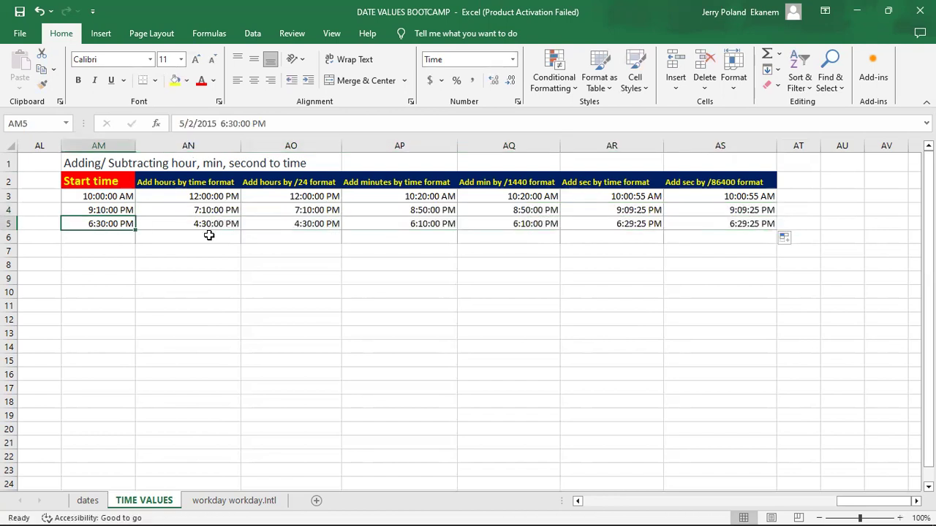
click(281, 224)
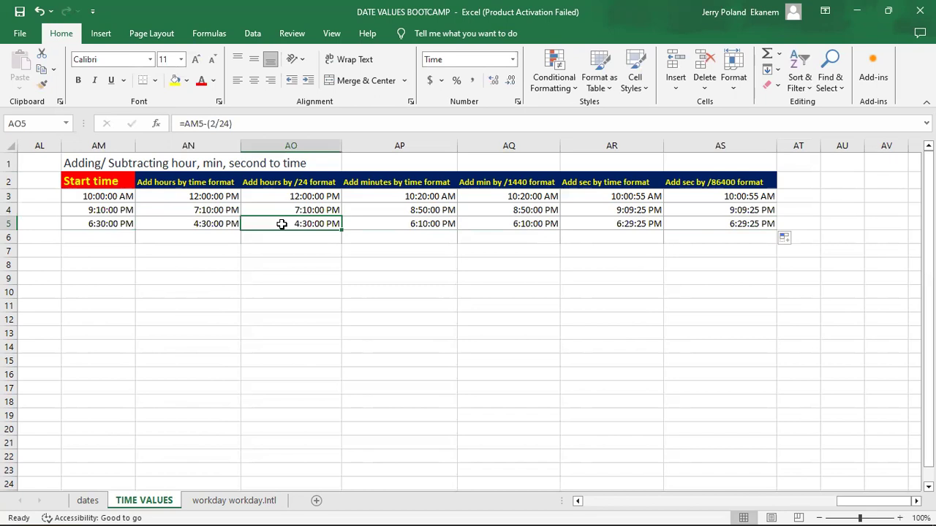